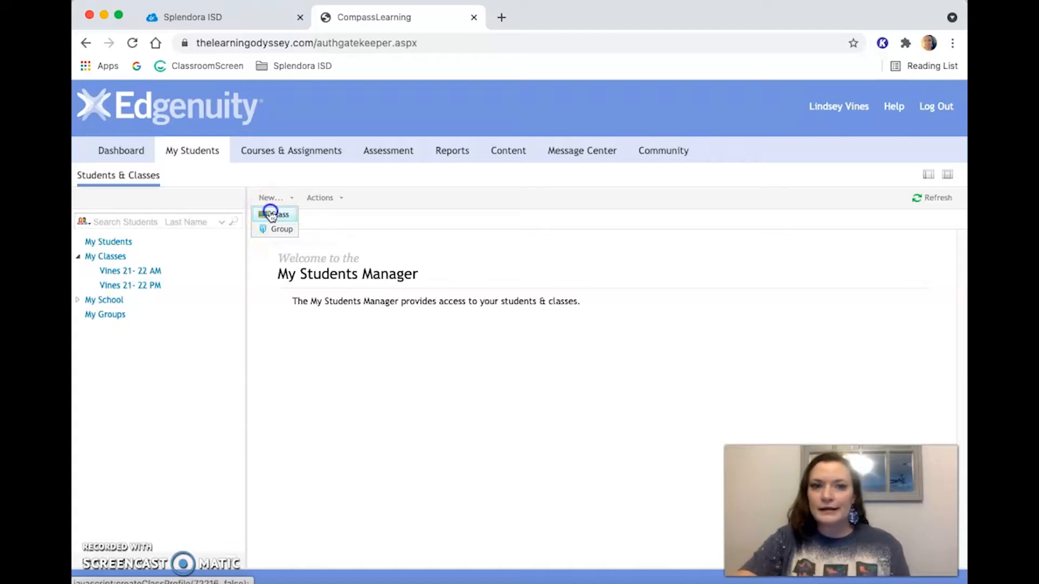
Start a new class profile and name the class Tech Tip.
{"action": "left_click", "coordinate": [270, 214]}
{"action": "left_click", "coordinate": [380, 222]}
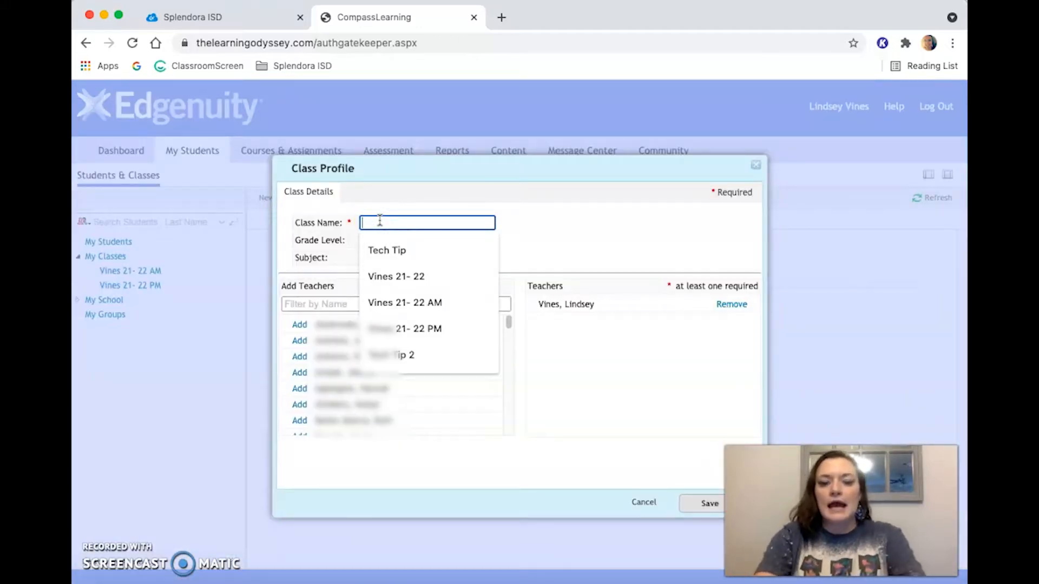
{"action": "type", "text": "Tech Tip"}
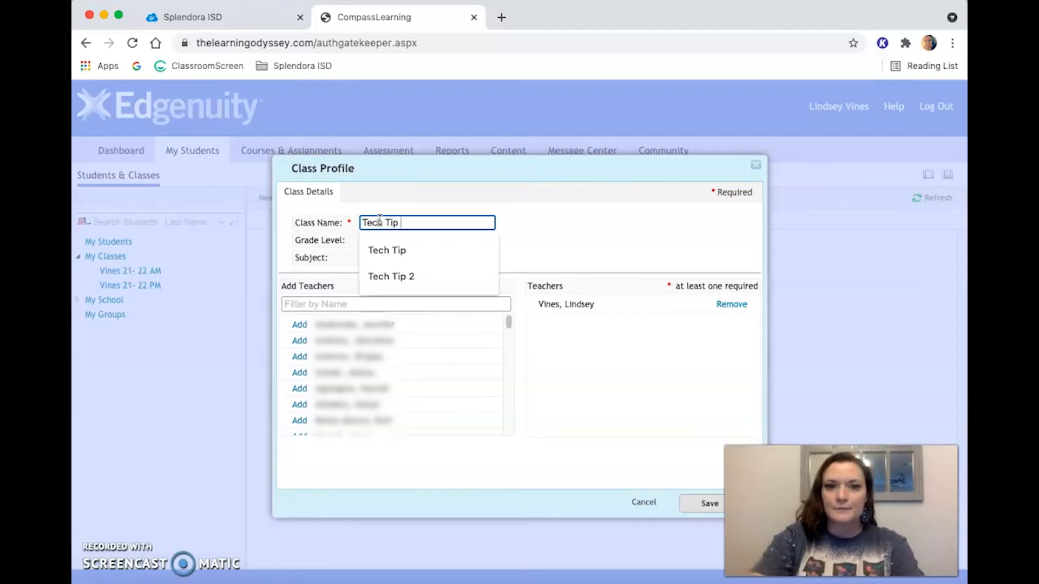
{"action": "left_click", "coordinate": [571, 230]}
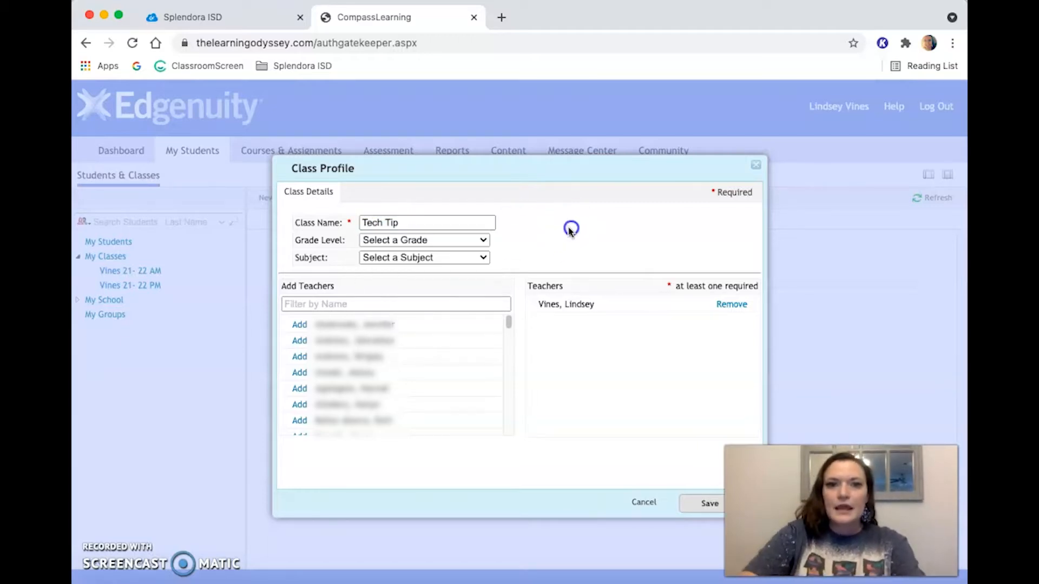
Set the class's grade level to Third and its subject to Language Arts, and save the class.
{"action": "left_click", "coordinate": [466, 244]}
{"action": "left_click", "coordinate": [418, 322]}
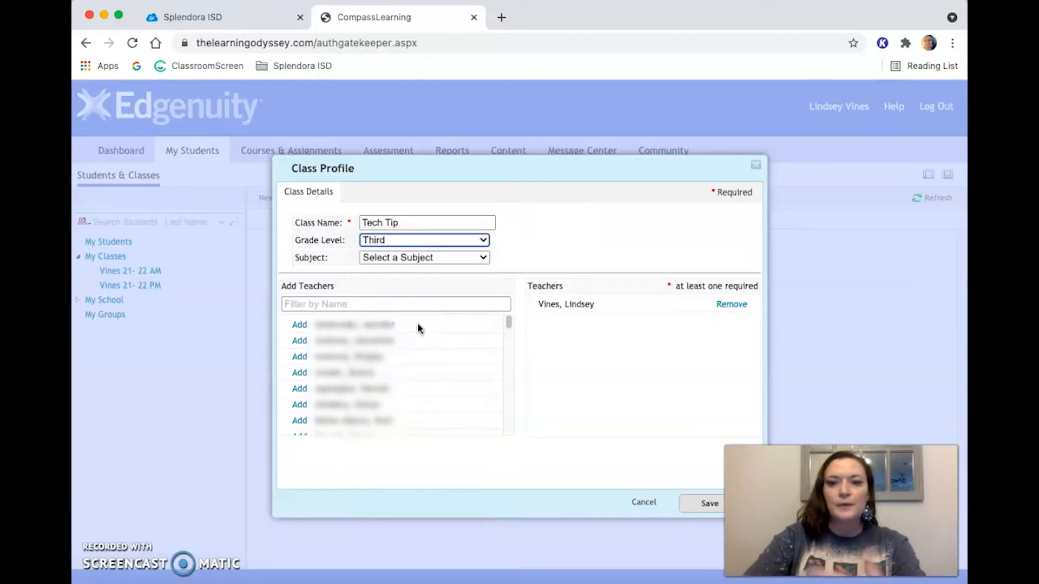
{"action": "left_click", "coordinate": [388, 259]}
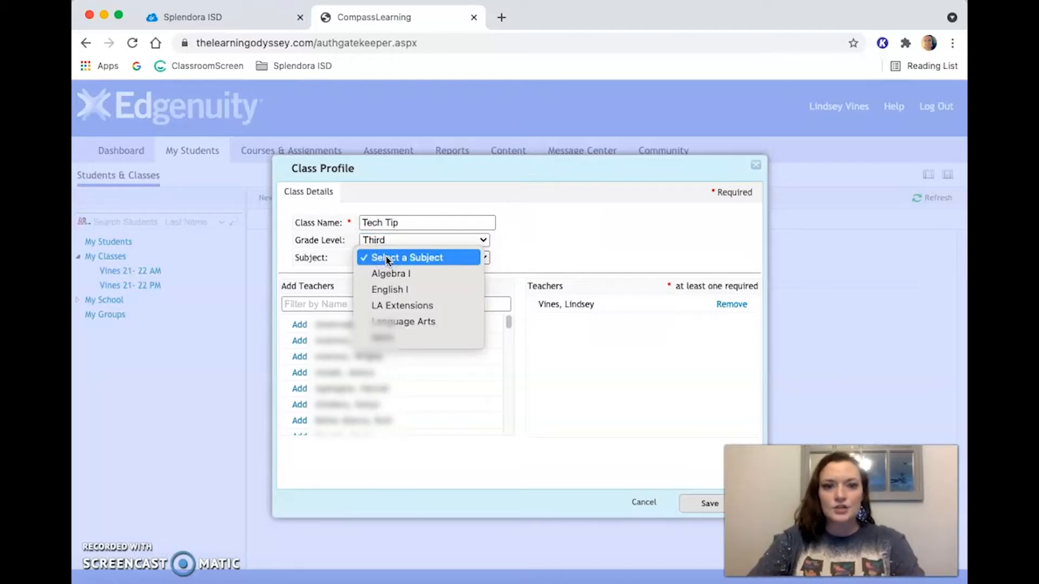
{"action": "left_click", "coordinate": [393, 322]}
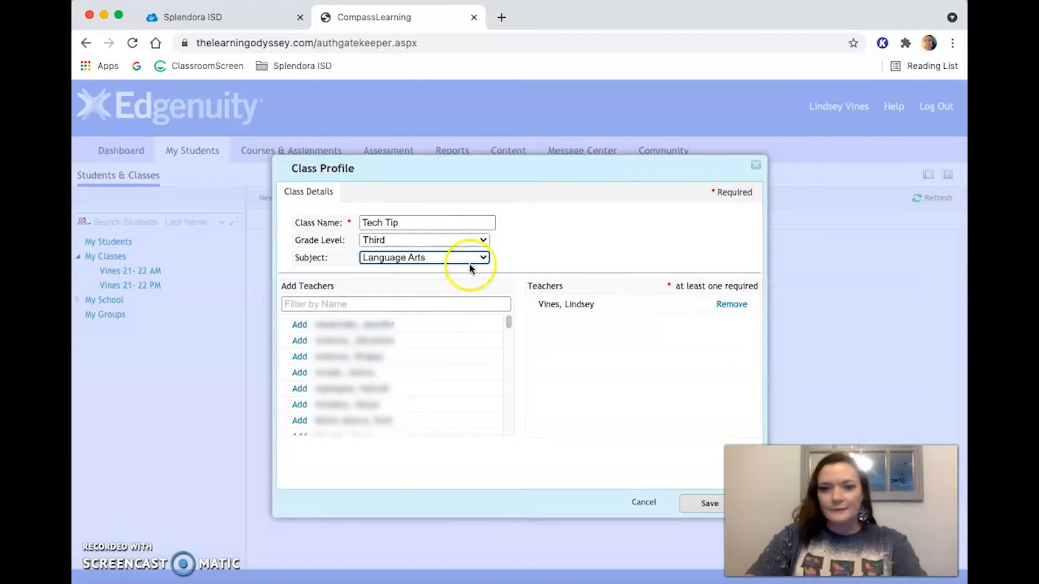
{"action": "left_click", "coordinate": [618, 306]}
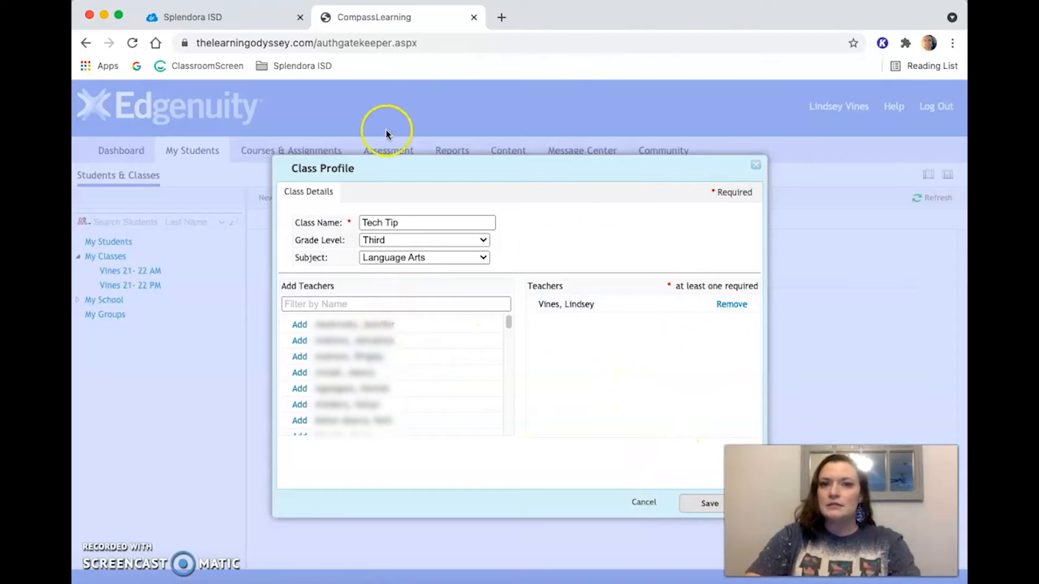
{"action": "left_click", "coordinate": [707, 506]}
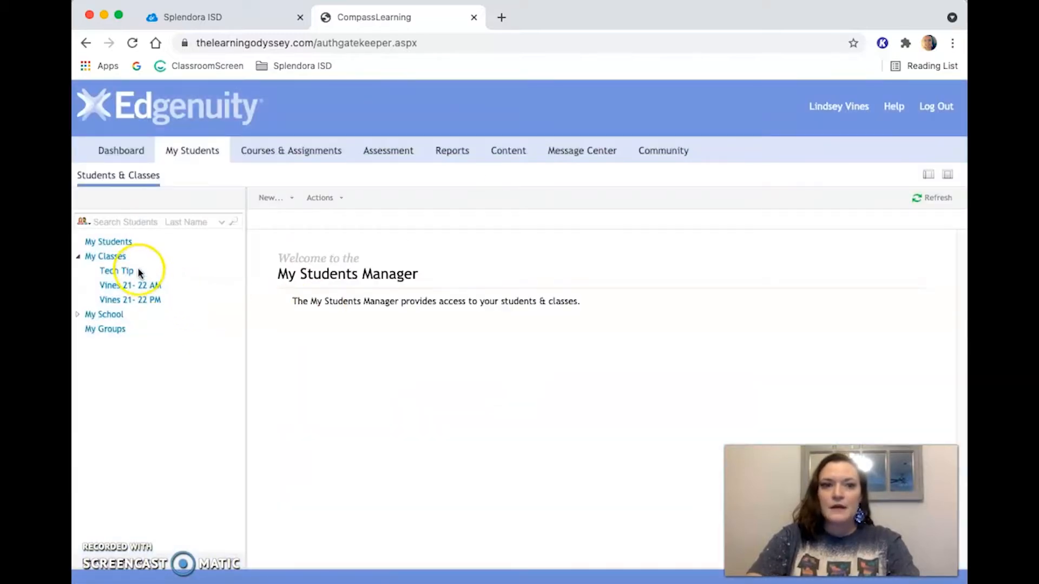
Check the Tech Tip class roster, and search for a student by last name from the dashboard.
{"action": "left_click", "coordinate": [121, 271]}
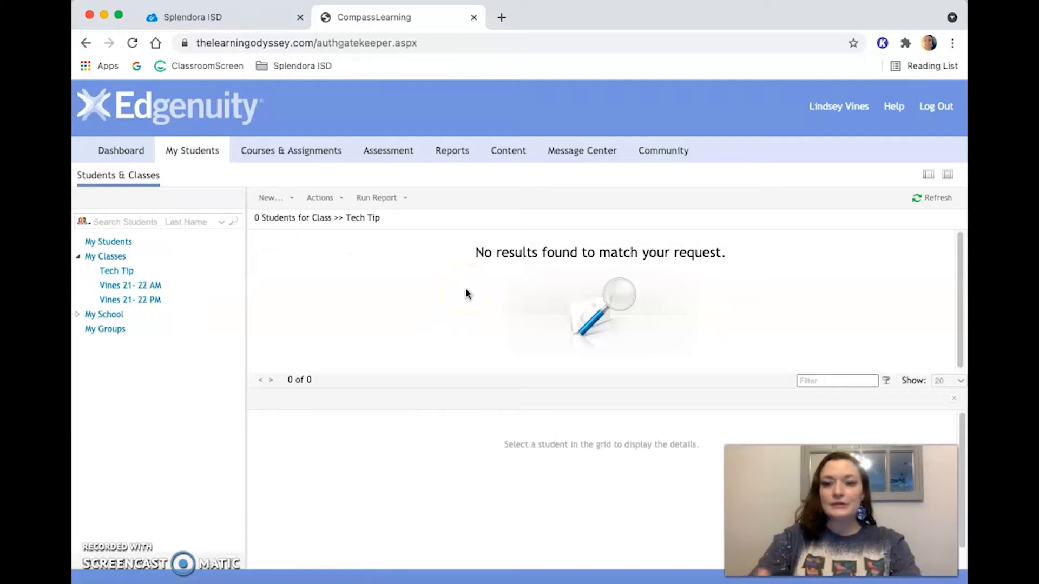
{"action": "left_click", "coordinate": [107, 154]}
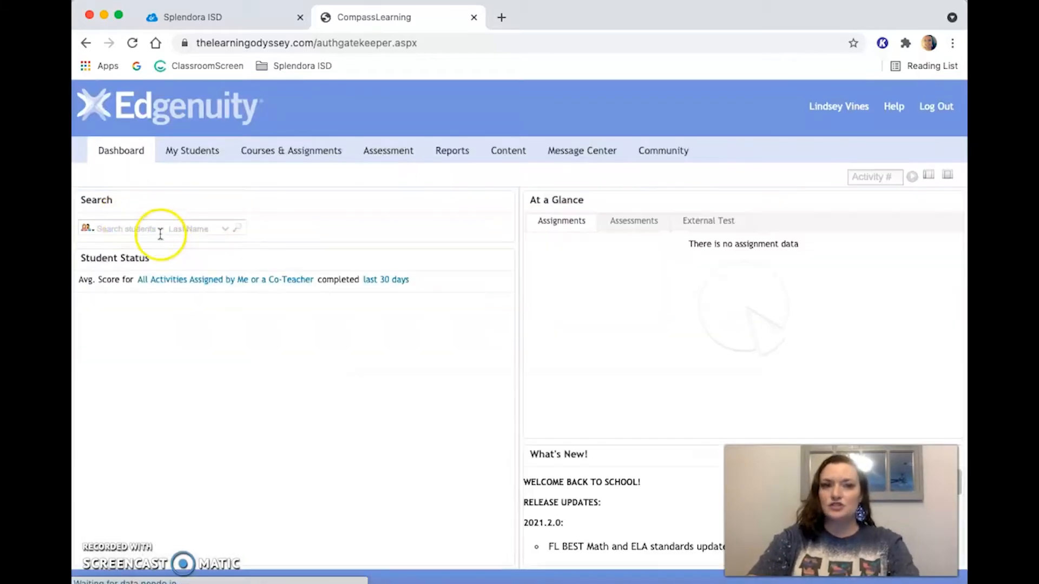
{"action": "left_click", "coordinate": [130, 229]}
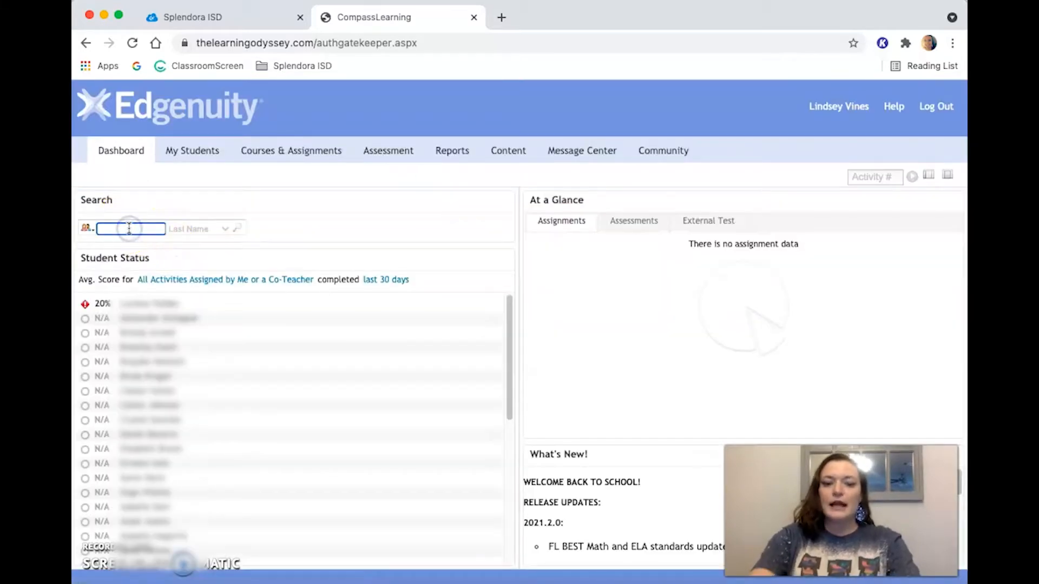
{"action": "key", "text": "Return"}
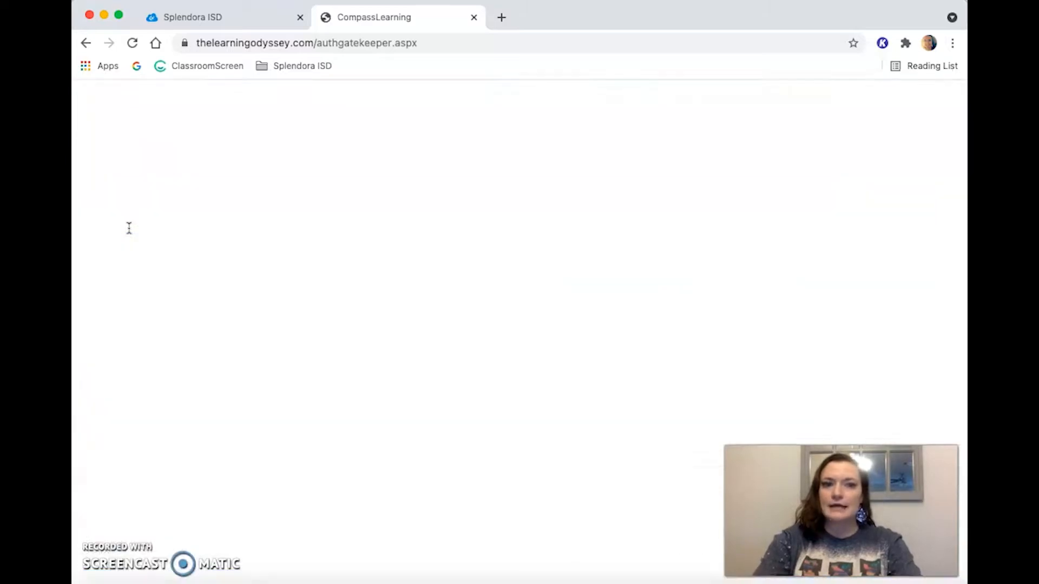
{"action": "left_click", "coordinate": [285, 284]}
{"action": "left_click", "coordinate": [658, 294]}
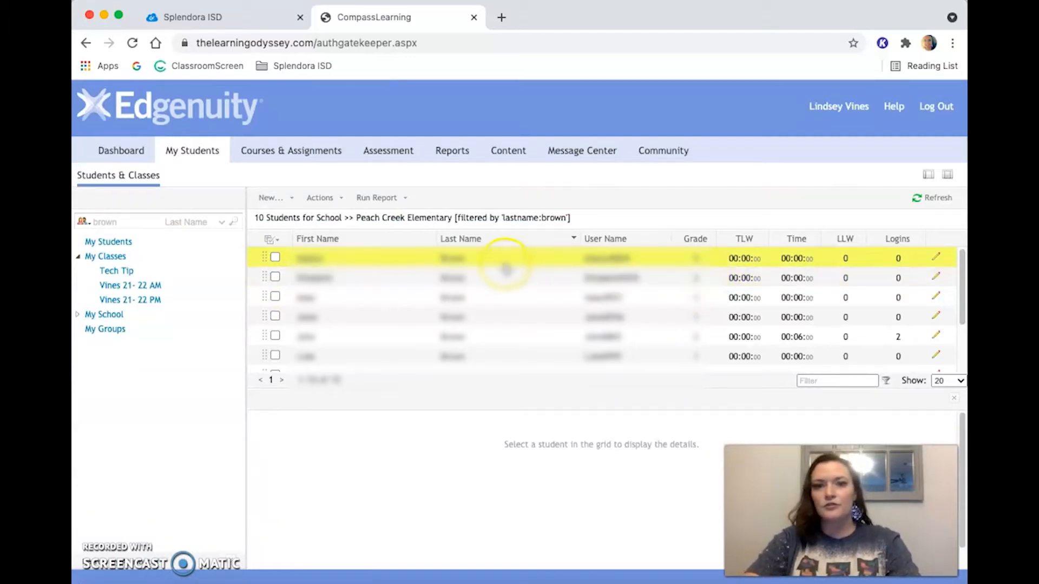
Add the second student in the search results to the Tech Tip class and open that class's roster.
{"action": "left_click", "coordinate": [276, 277]}
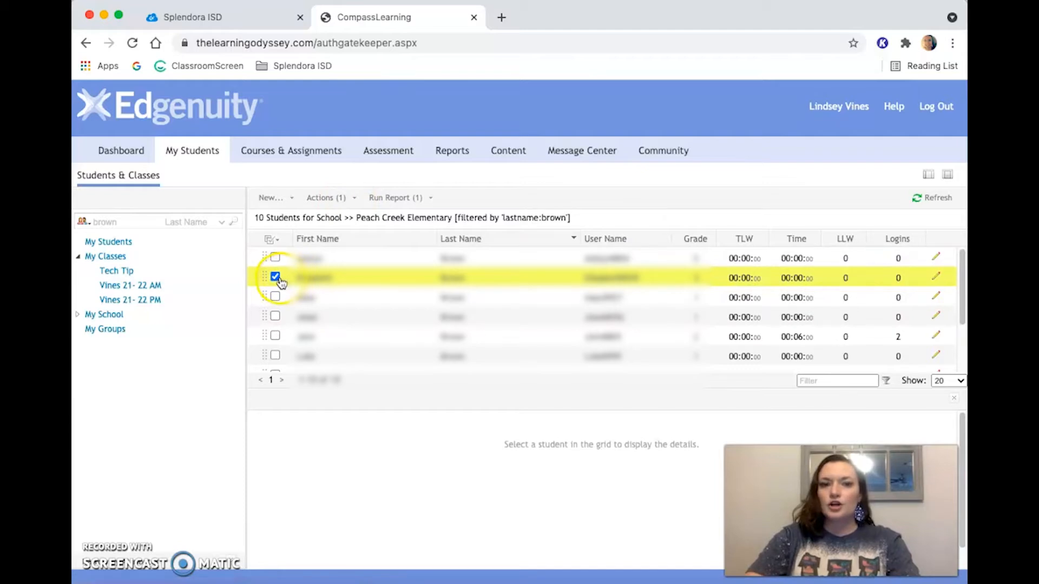
{"action": "mouse_move", "coordinate": [343, 198]}
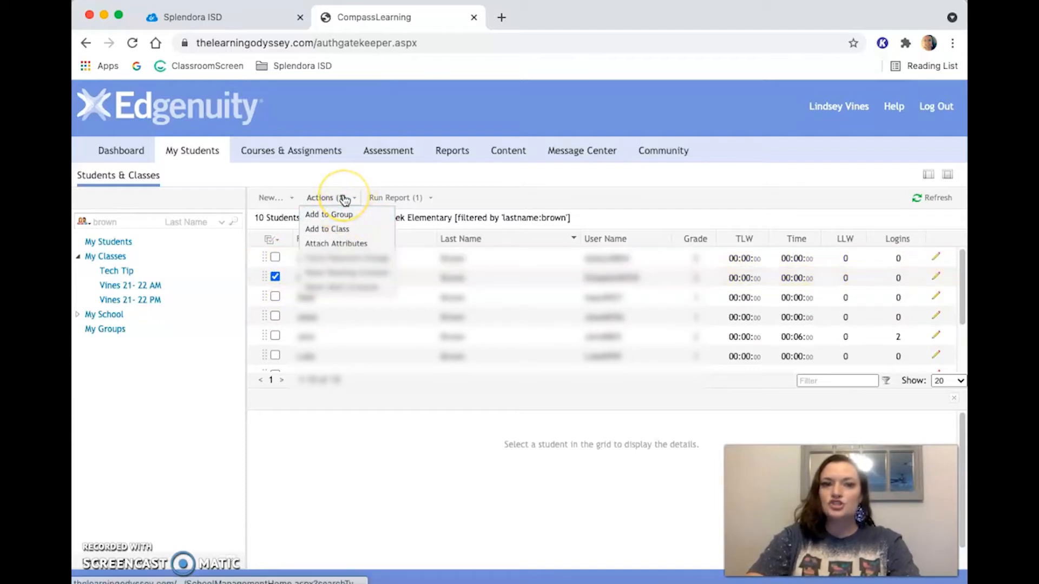
{"action": "left_click", "coordinate": [340, 229]}
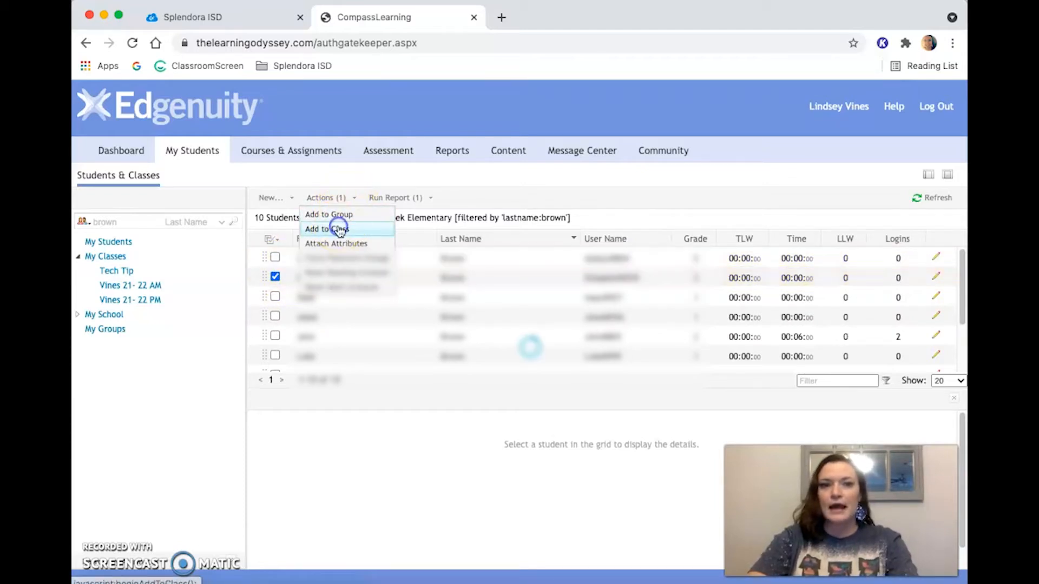
{"action": "left_click", "coordinate": [426, 239]}
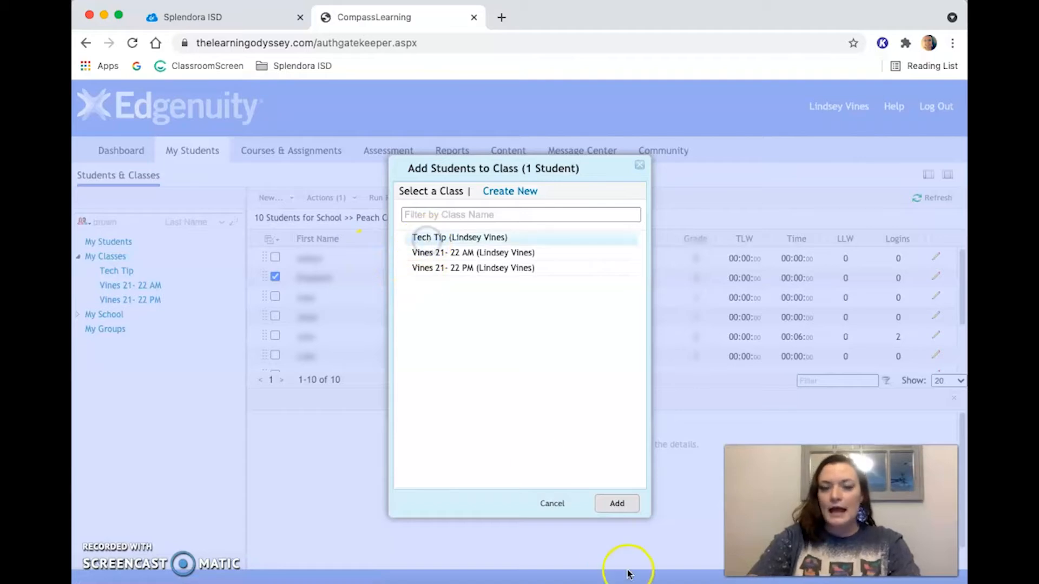
{"action": "left_click", "coordinate": [621, 503]}
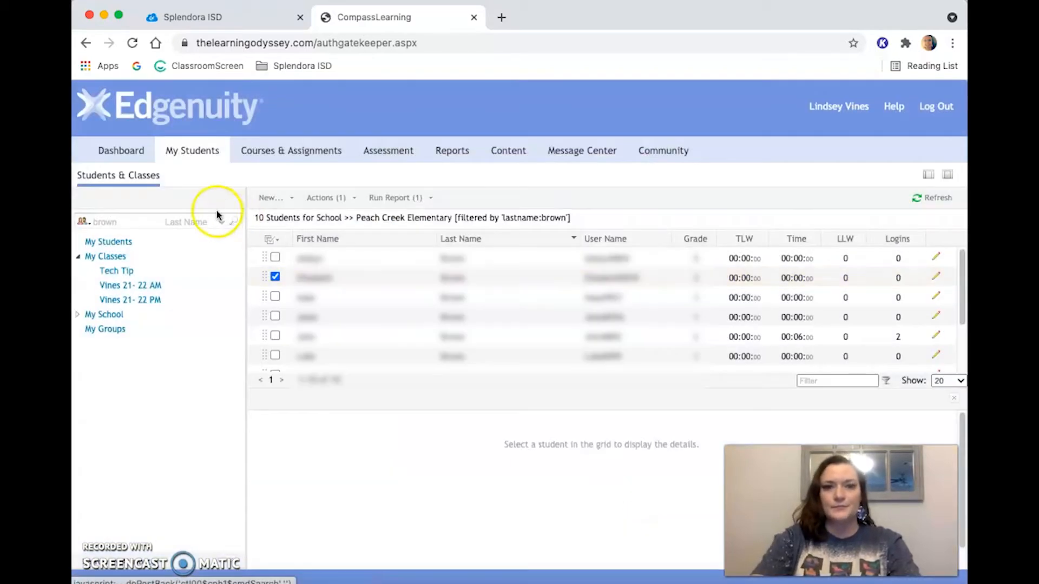
{"action": "left_click", "coordinate": [128, 271]}
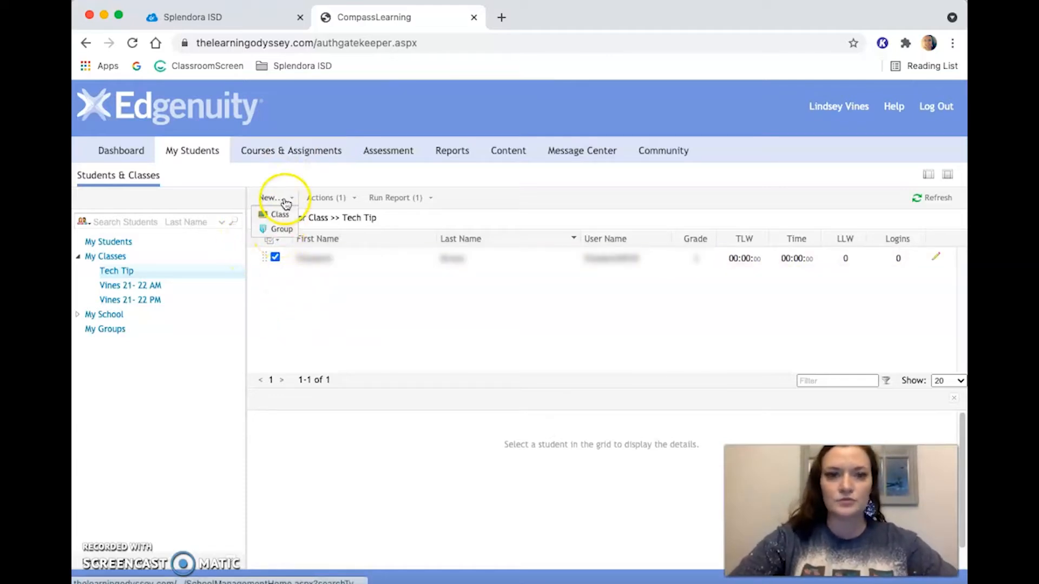
Review the component overviews in Courses & Assignments and open the Assignment Builder.
{"action": "left_click", "coordinate": [285, 160]}
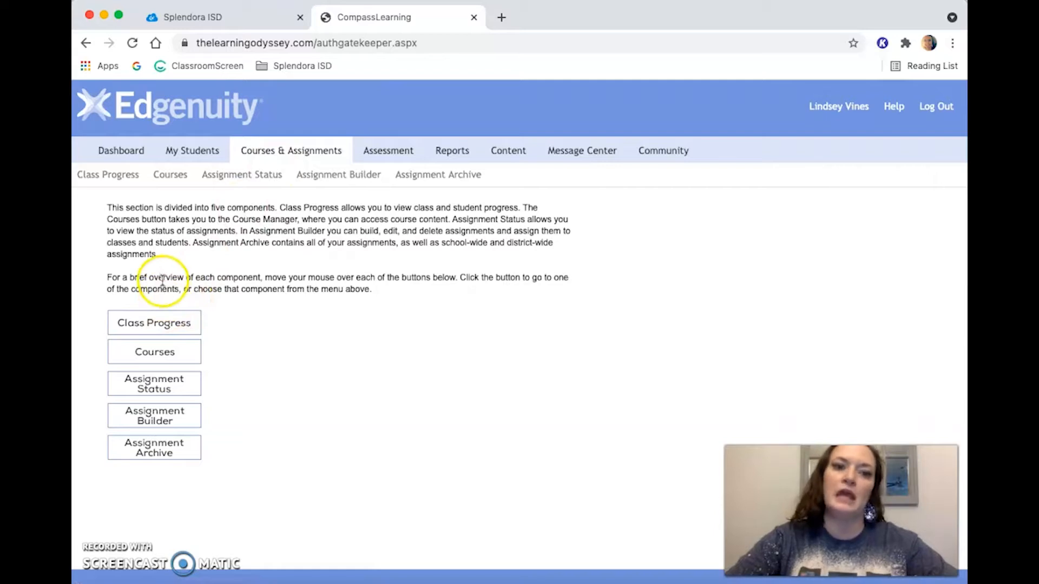
{"action": "mouse_move", "coordinate": [157, 321]}
{"action": "mouse_move", "coordinate": [151, 383]}
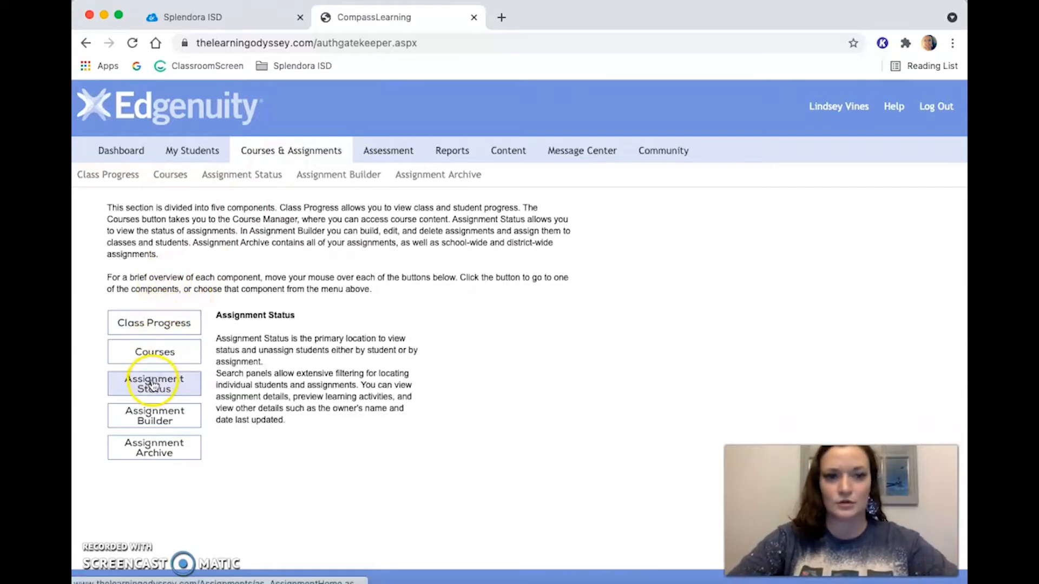
{"action": "mouse_move", "coordinate": [163, 414]}
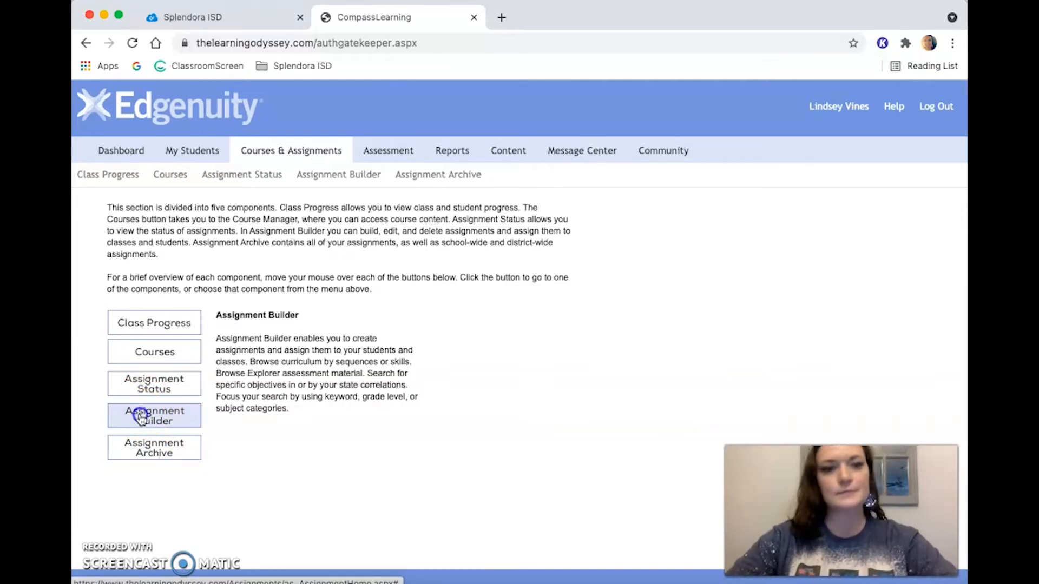
{"action": "left_click", "coordinate": [141, 418]}
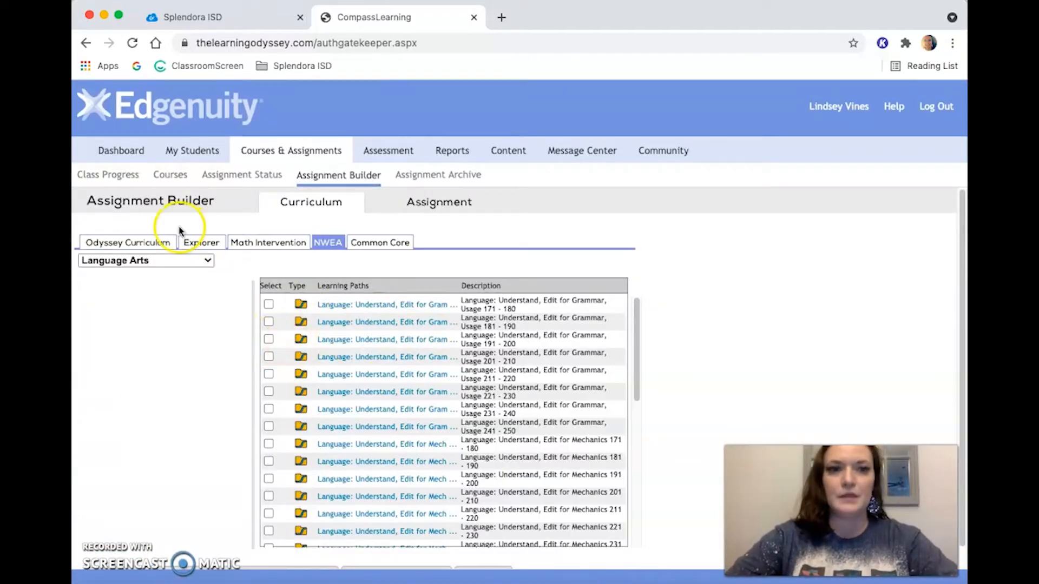
Open the Synonyms activities under Vocabulary Skills in the Level 3 Language Arts Odyssey Curriculum.
{"action": "left_click", "coordinate": [130, 242]}
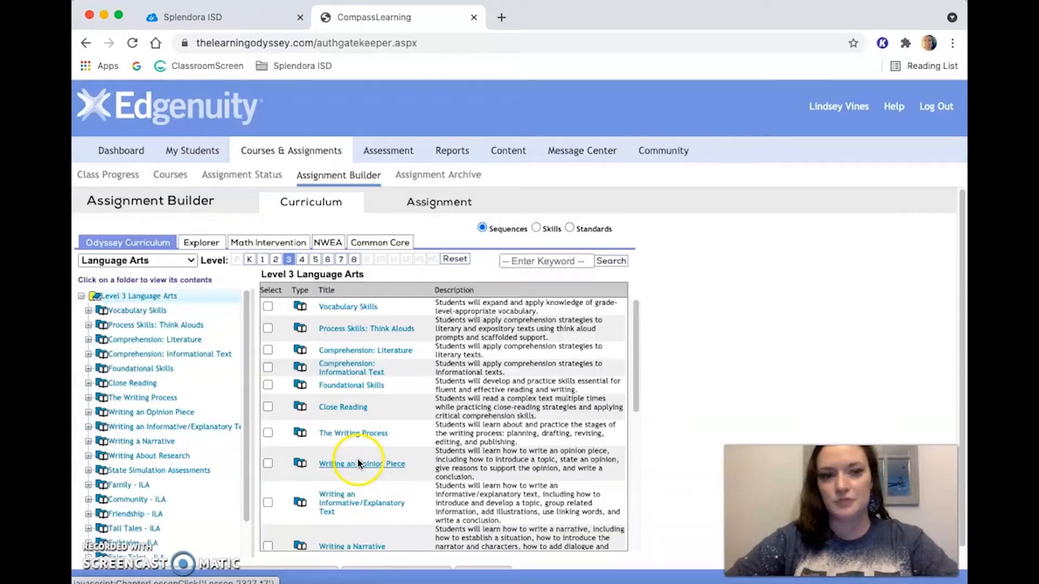
{"action": "left_click", "coordinate": [344, 308]}
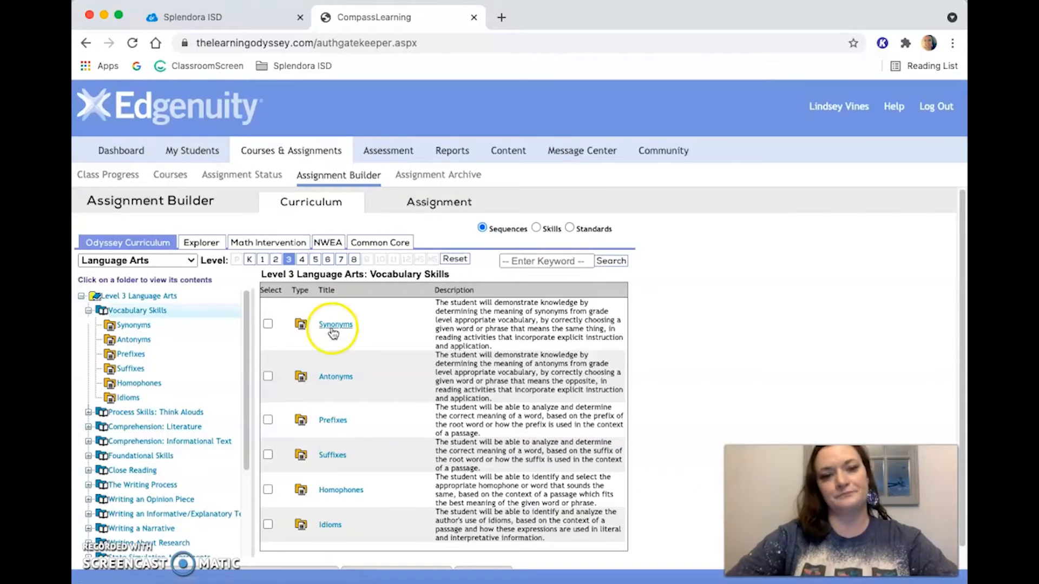
{"action": "left_click", "coordinate": [330, 326]}
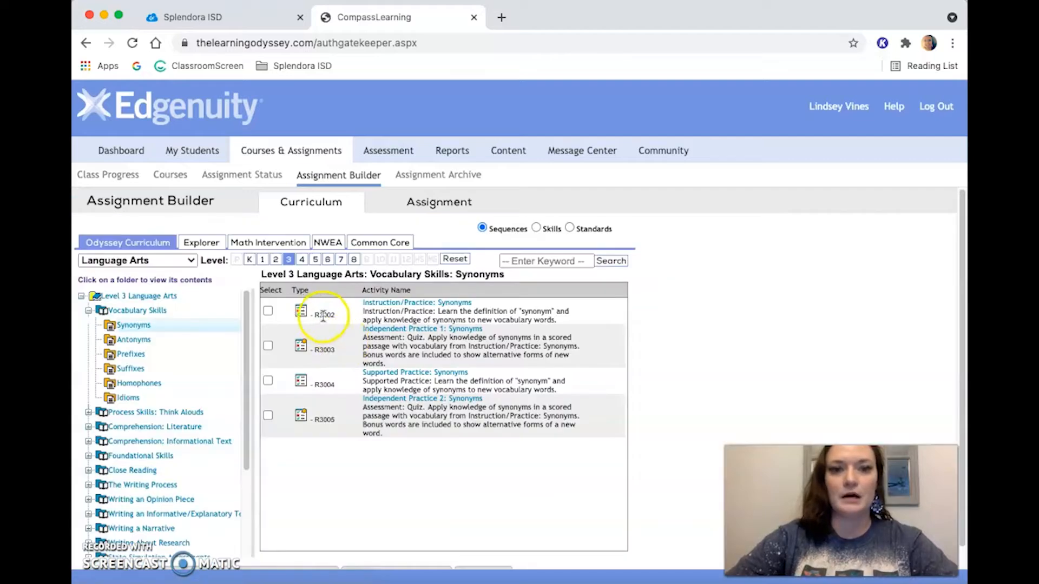
Preview the Instruction/Practice: Synonyms activity, starting its introductory video and pausing it.
{"action": "left_click", "coordinate": [399, 304]}
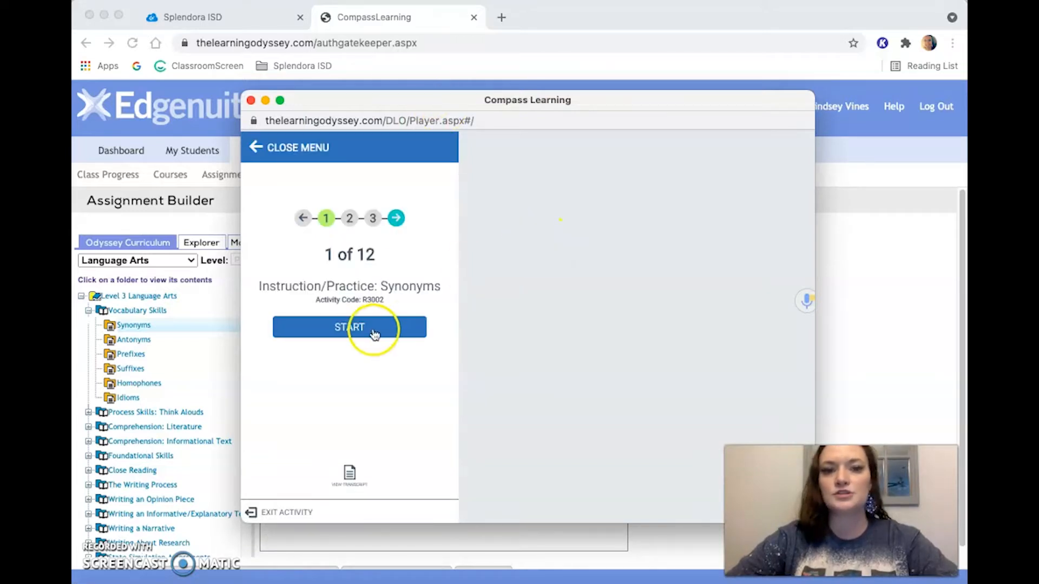
{"action": "left_click", "coordinate": [373, 330]}
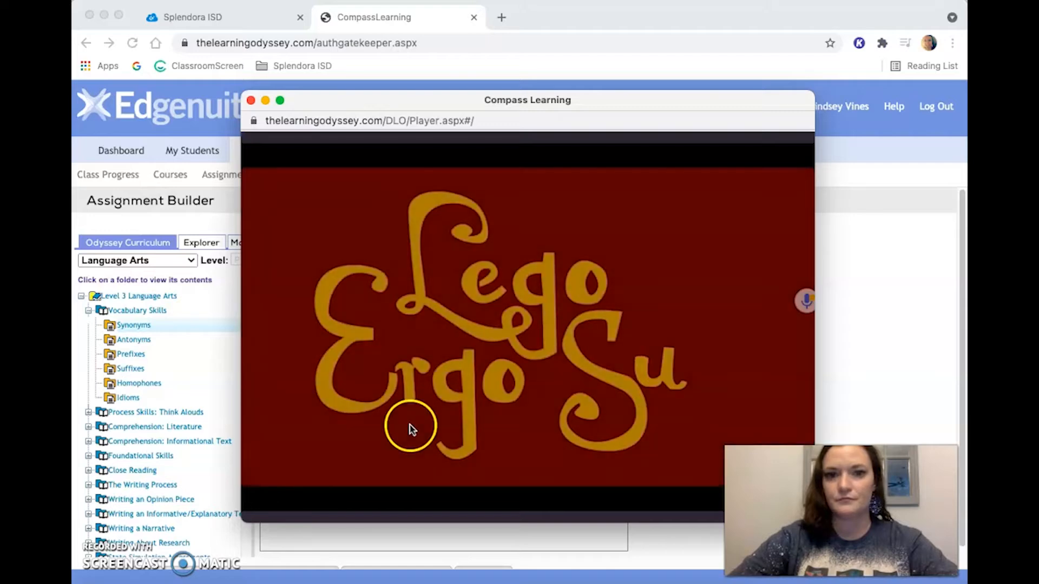
{"action": "left_click", "coordinate": [527, 500]}
{"action": "left_click", "coordinate": [719, 380]}
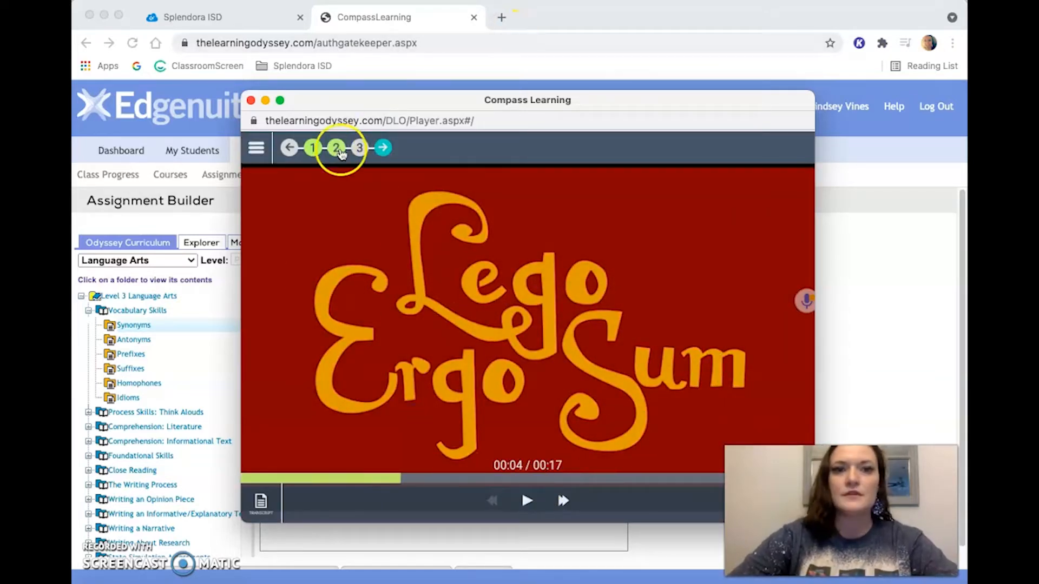
View page 2 of the activity, play its question audio, and close the activity preview.
{"action": "left_click", "coordinate": [337, 148]}
{"action": "left_click", "coordinate": [340, 283]}
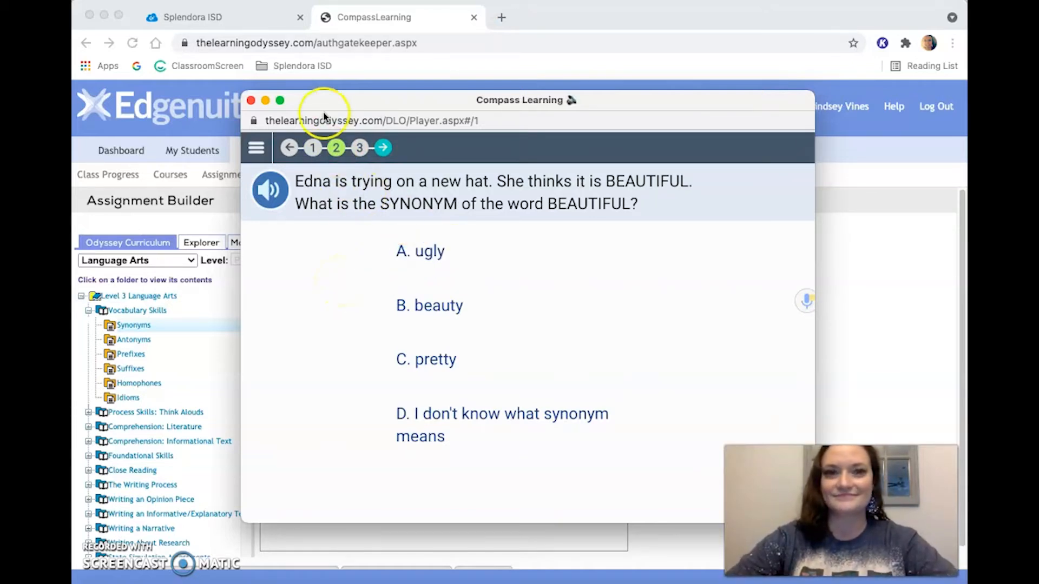
{"action": "left_click", "coordinate": [287, 189]}
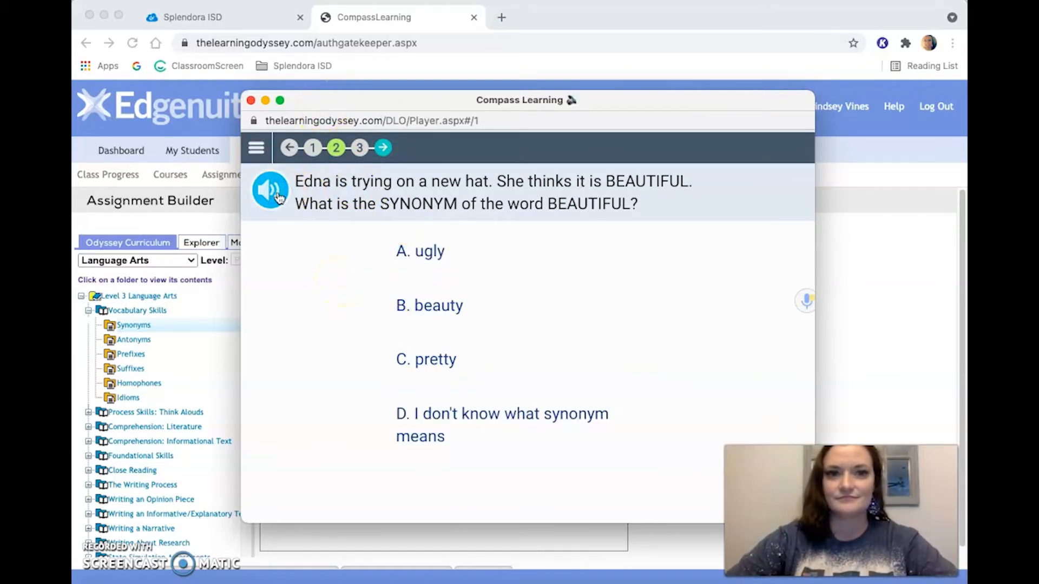
{"action": "left_click", "coordinate": [342, 148]}
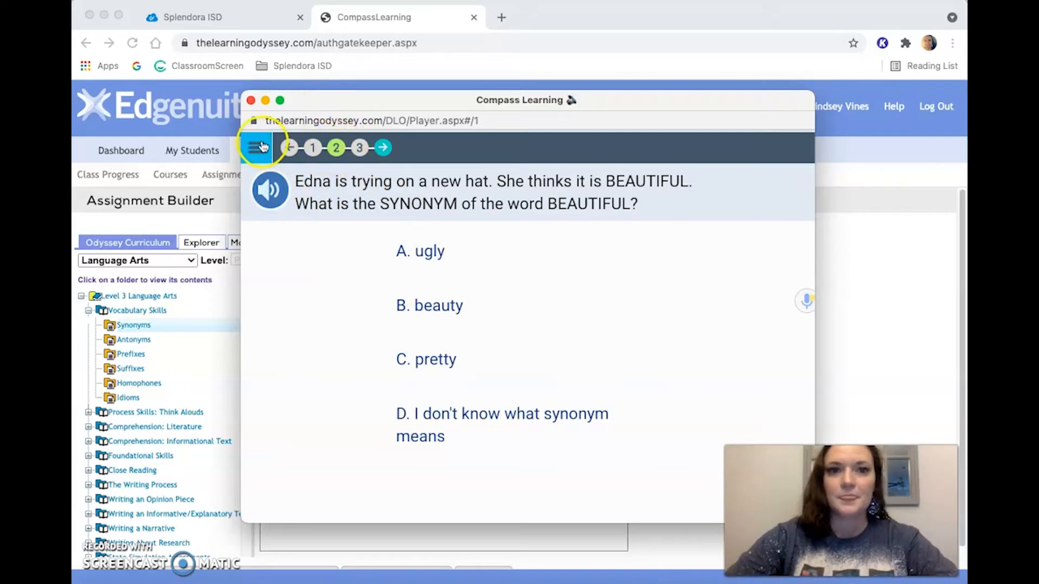
{"action": "left_click", "coordinate": [251, 102]}
Browse the Language Arts curriculum folders for Level 4 and Level 2.
{"action": "left_click", "coordinate": [377, 304]}
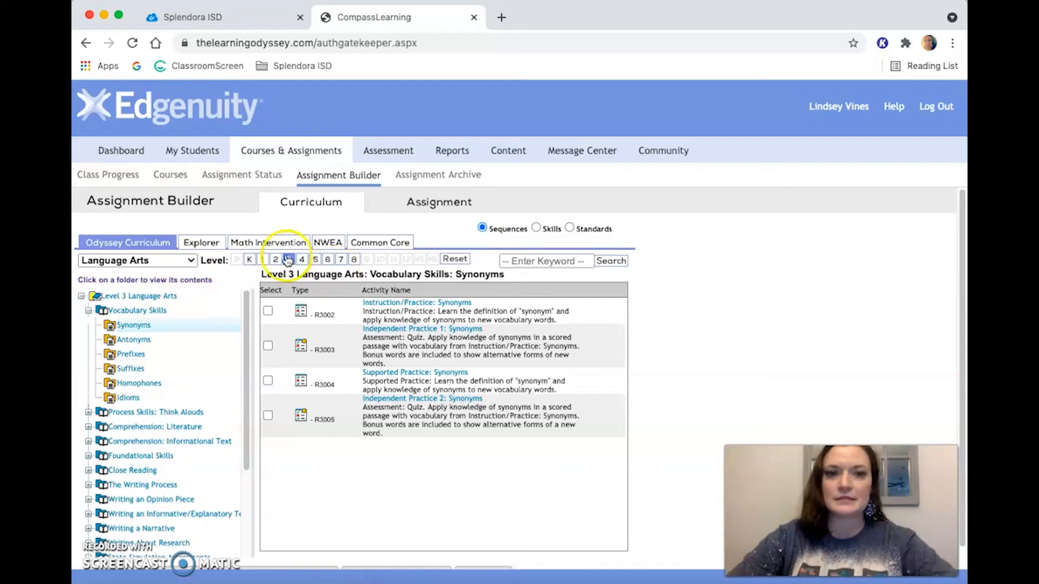
{"action": "left_click", "coordinate": [302, 259]}
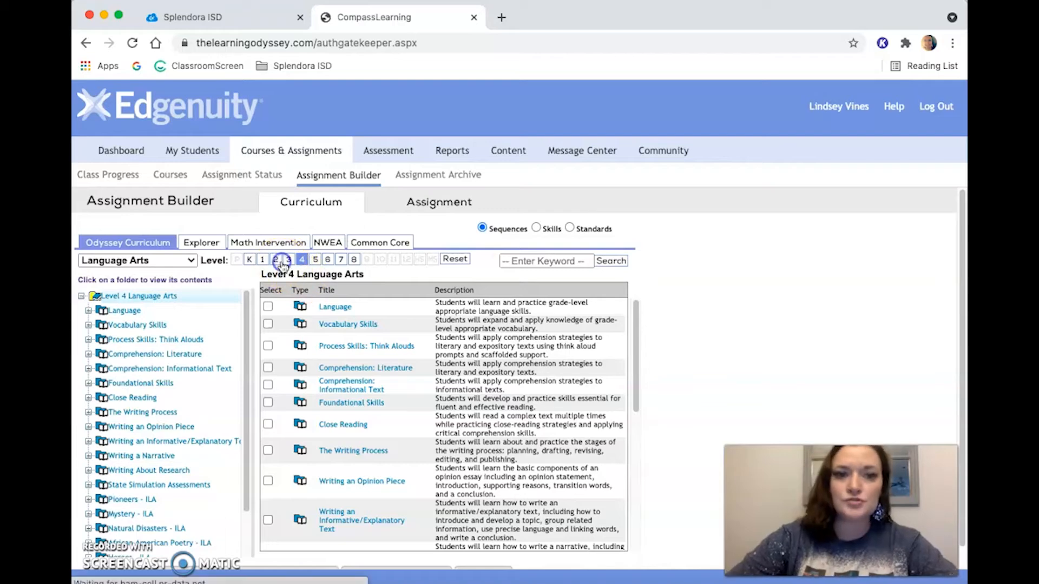
{"action": "left_click", "coordinate": [277, 261]}
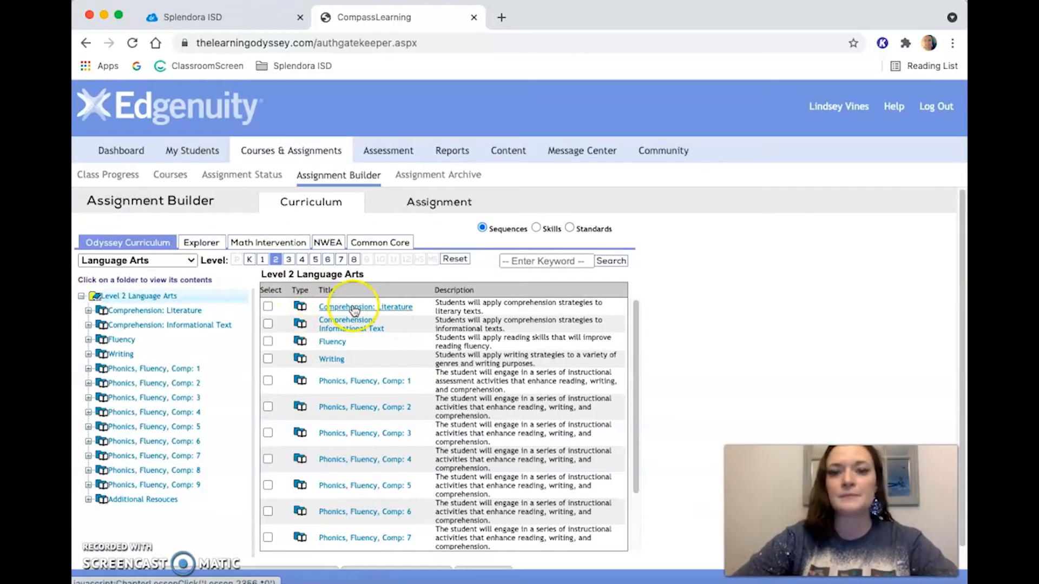
Browse the NWEA Language Arts learning paths and list those under Growth: Reading 2-5 CCSS 2010 V3.
{"action": "left_click", "coordinate": [336, 244]}
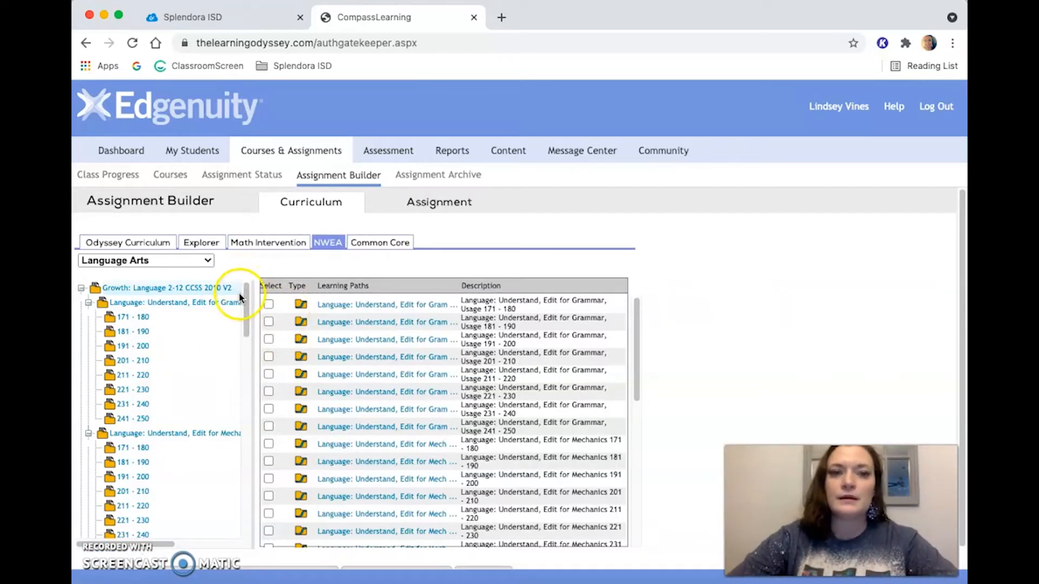
{"action": "left_click_drag", "start_coordinate": [243, 297], "coordinate": [244, 300]}
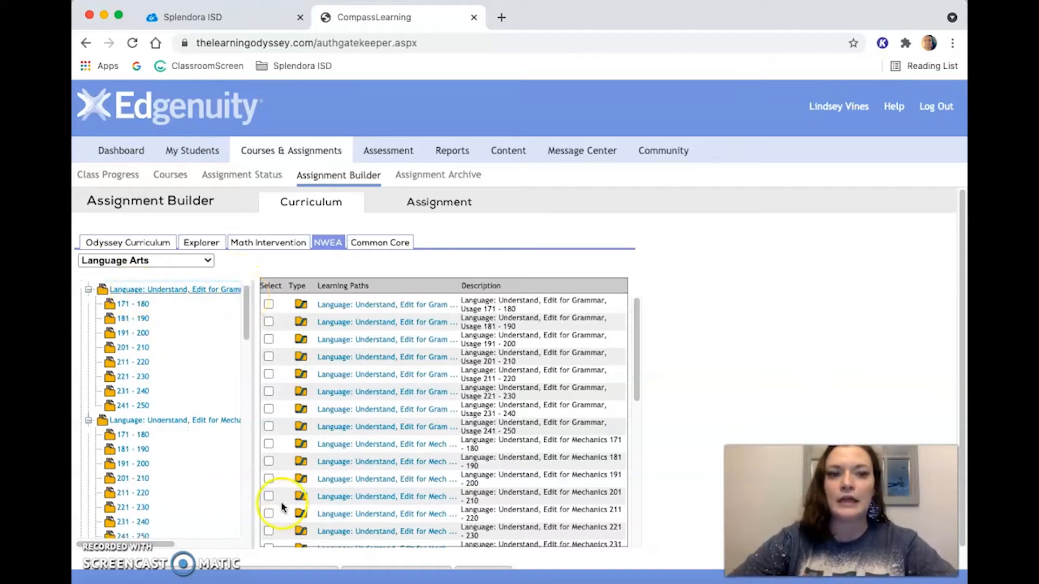
{"action": "left_click_drag", "start_coordinate": [246, 296], "coordinate": [245, 409]}
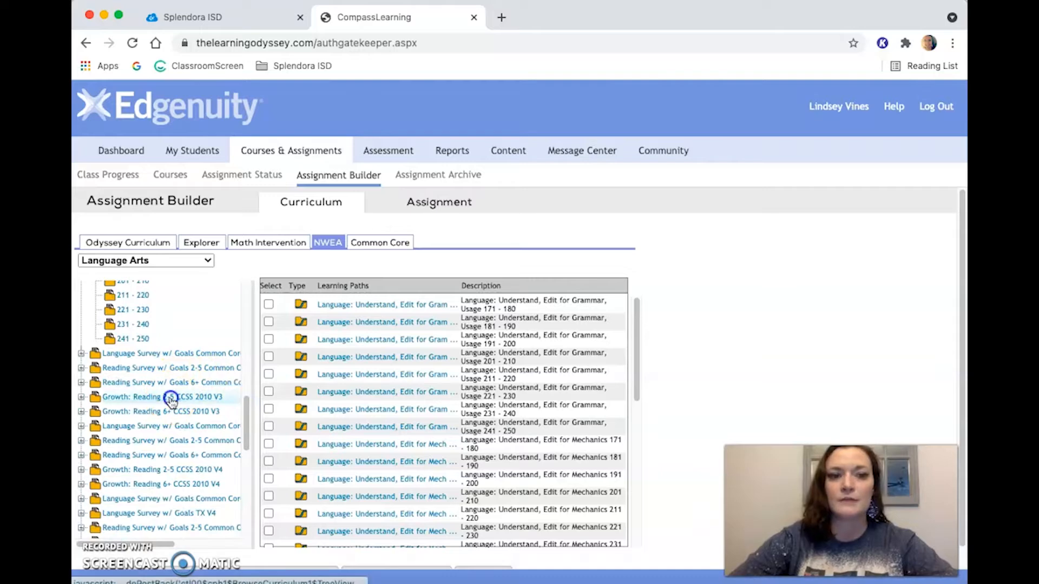
{"action": "left_click", "coordinate": [171, 399]}
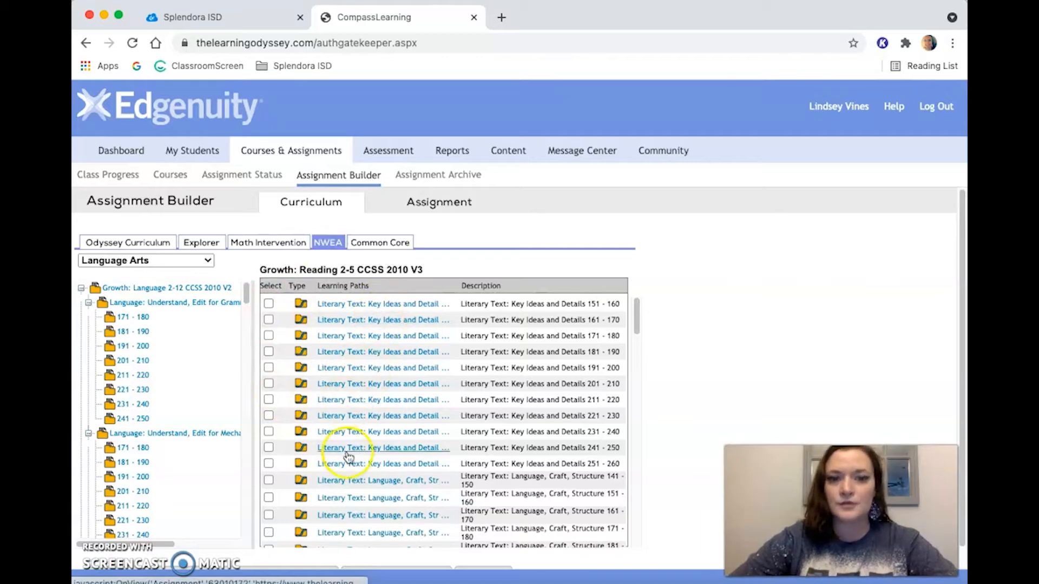
{"action": "left_click_drag", "start_coordinate": [636, 313], "coordinate": [623, 280]}
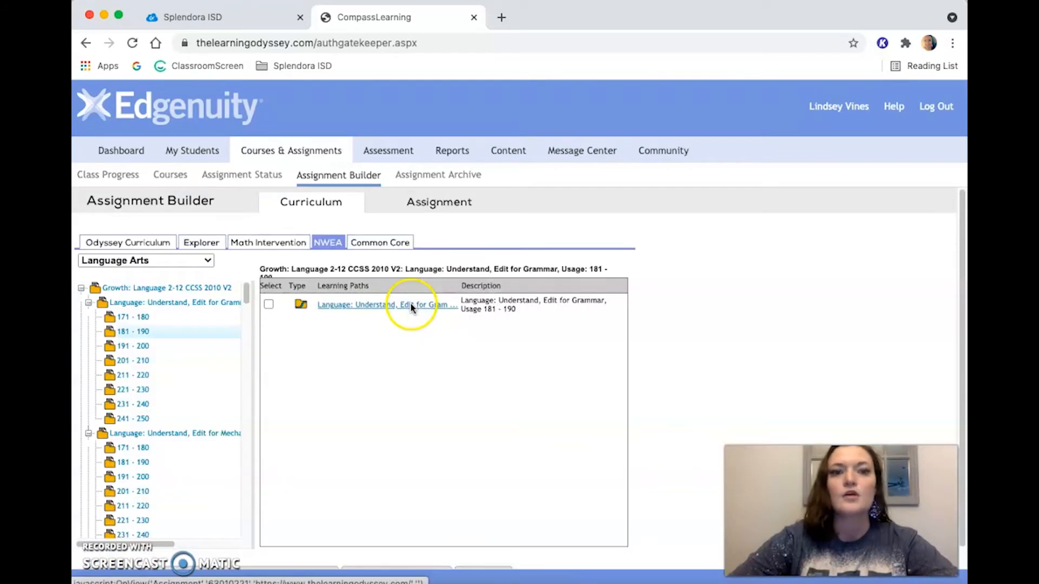
View the tasks of the Language: Understand, Edit for Grammar, Usage 181 - 190 learning path and preview Word Analysis: Horrible Headlines, closing both.
{"action": "left_click", "coordinate": [342, 308]}
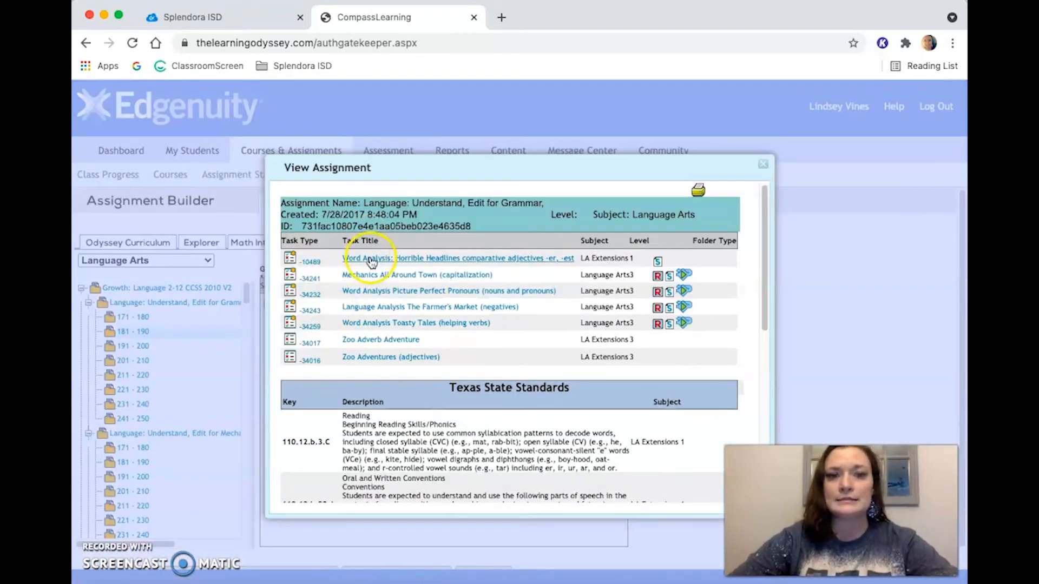
{"action": "left_click", "coordinate": [373, 262]}
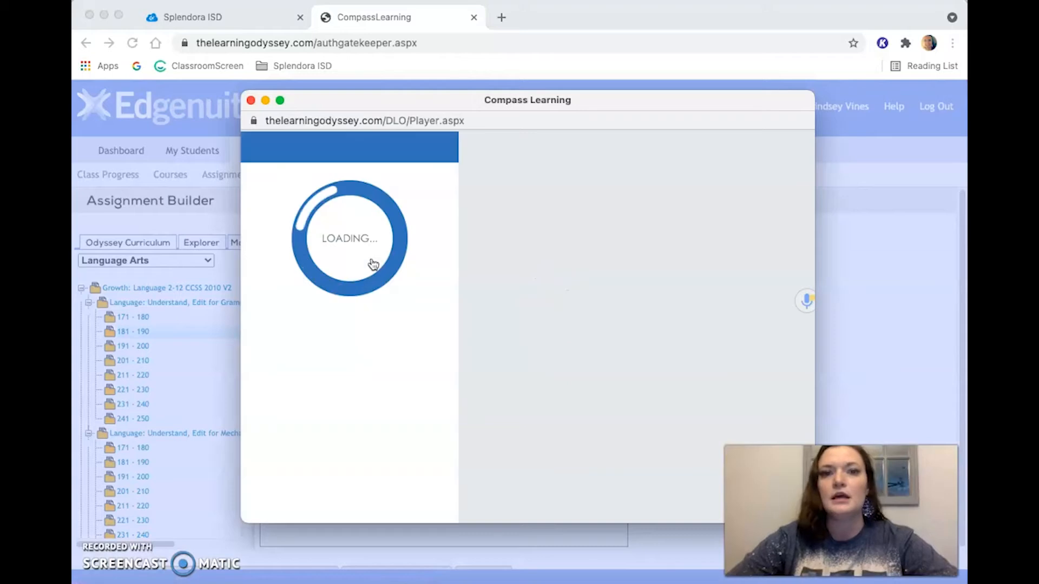
{"action": "left_click", "coordinate": [372, 229]}
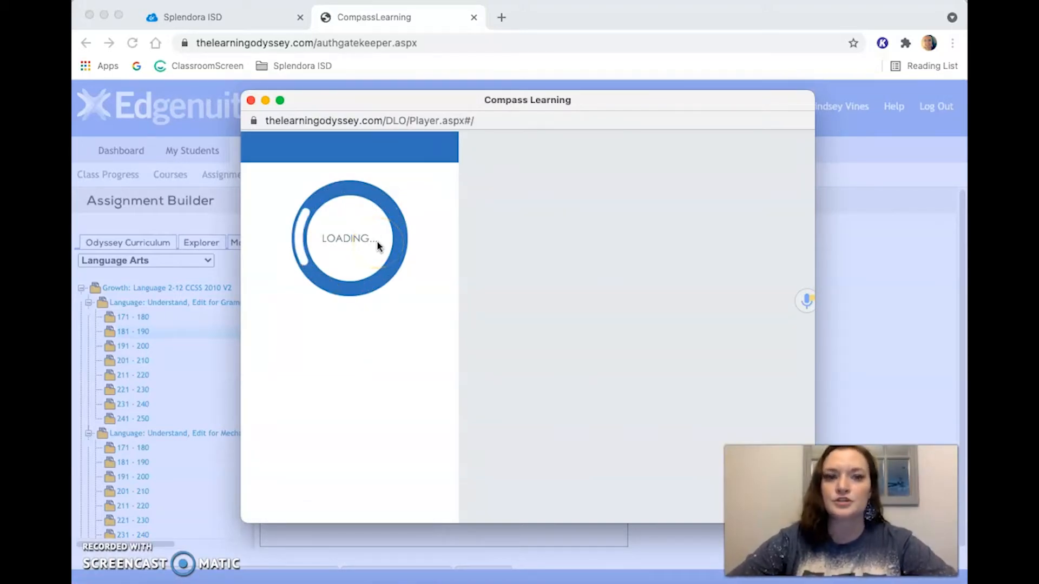
{"action": "left_click", "coordinate": [334, 355]}
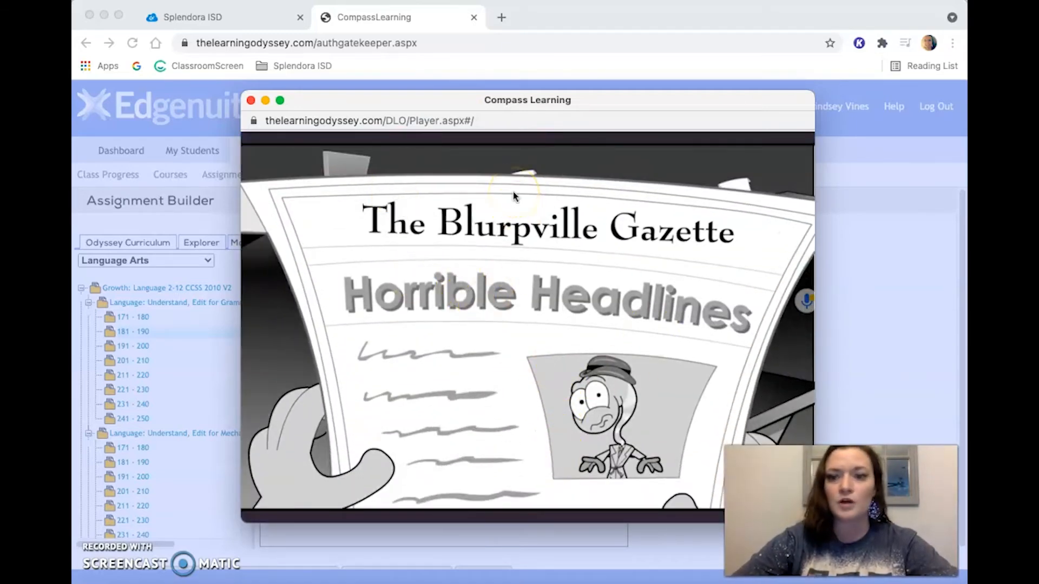
{"action": "left_click", "coordinate": [251, 100]}
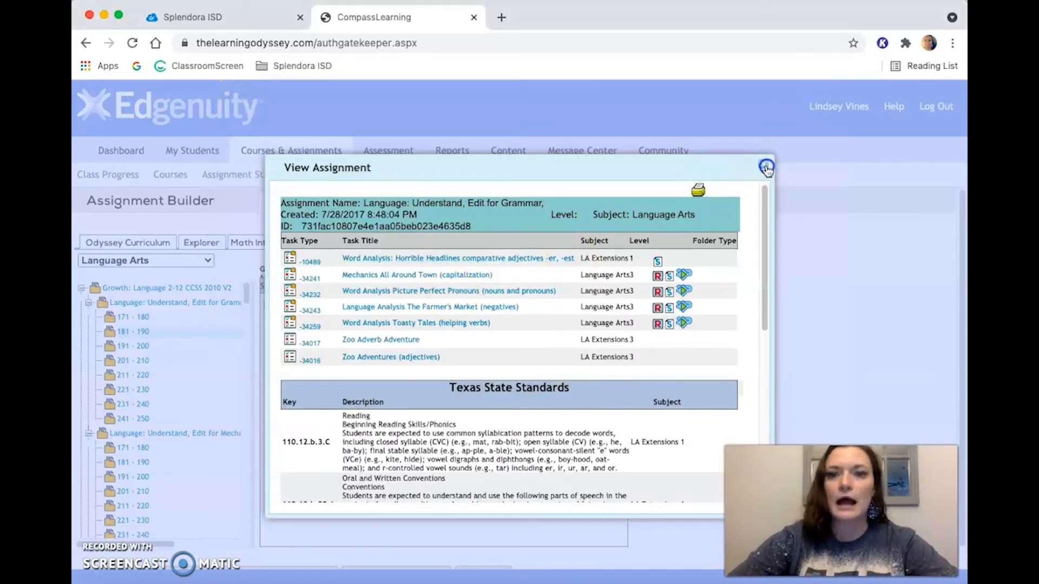
{"action": "left_click", "coordinate": [766, 167]}
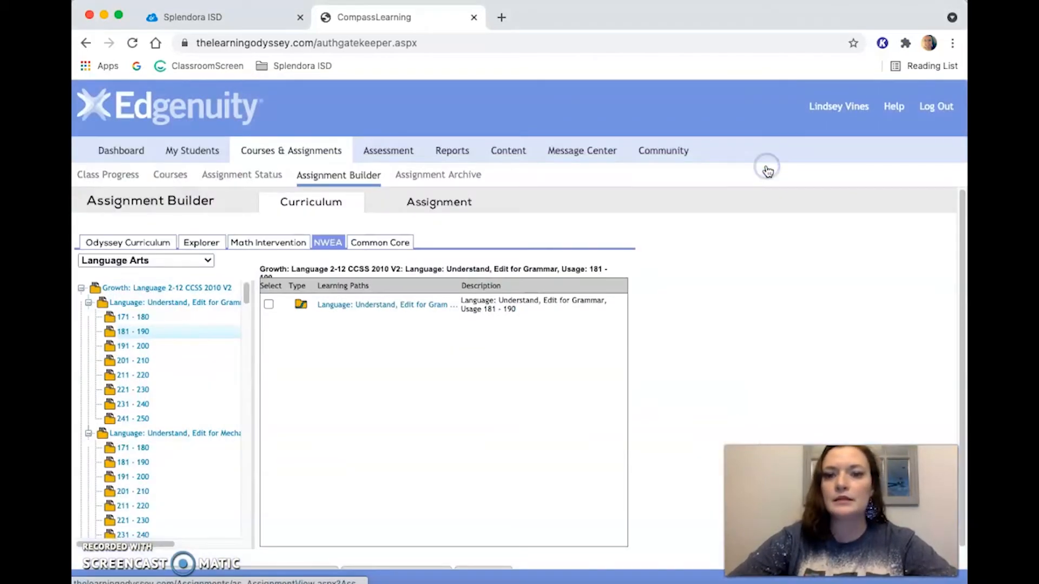
Add the Language: Understand, Edit for Grammar, Usage 181 - 190 learning path to the new assignment and select it there.
{"action": "left_click", "coordinate": [269, 305]}
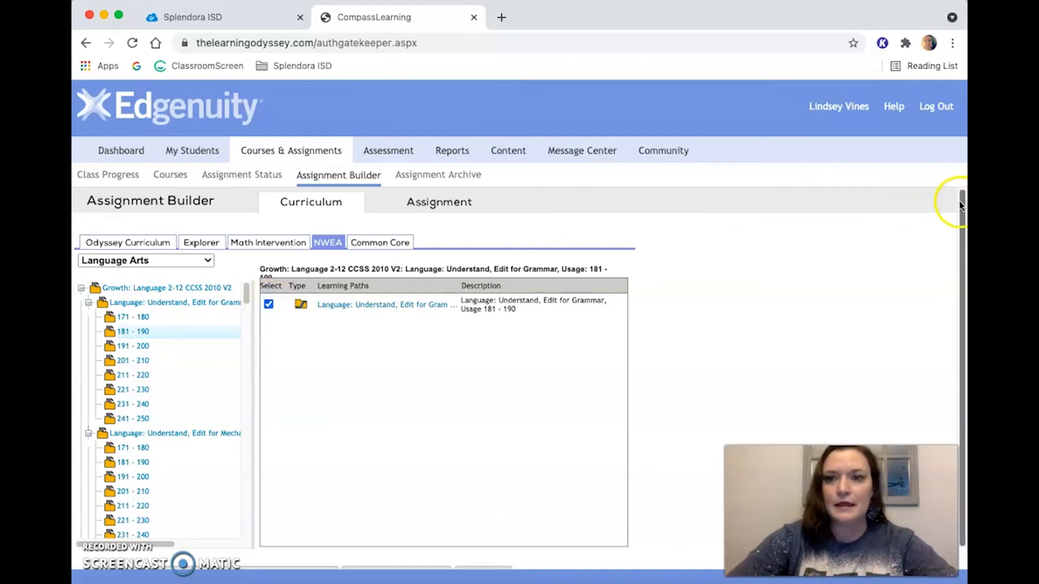
{"action": "left_click_drag", "start_coordinate": [960, 205], "coordinate": [960, 283]}
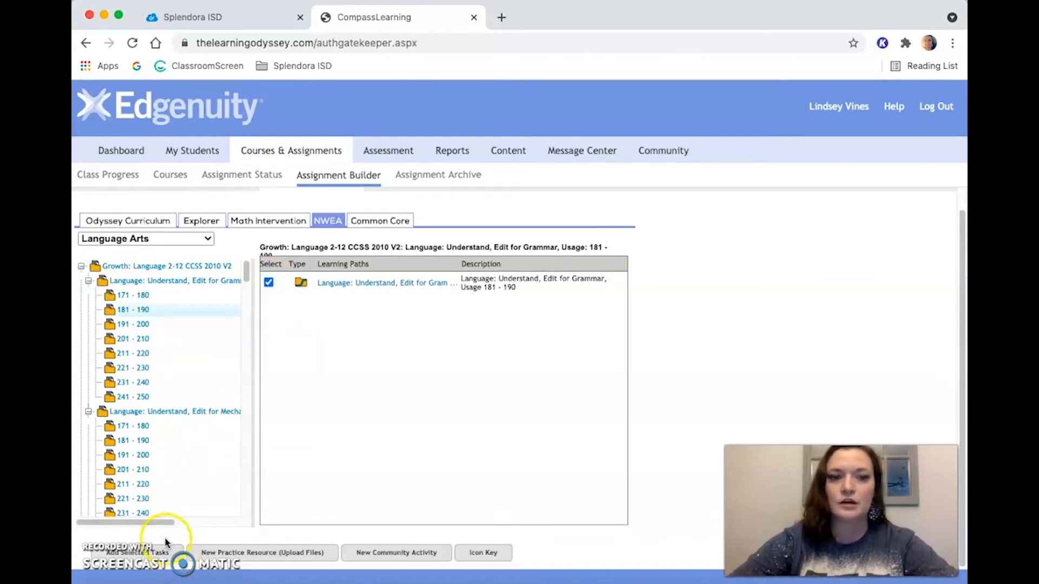
{"action": "left_click", "coordinate": [97, 555]}
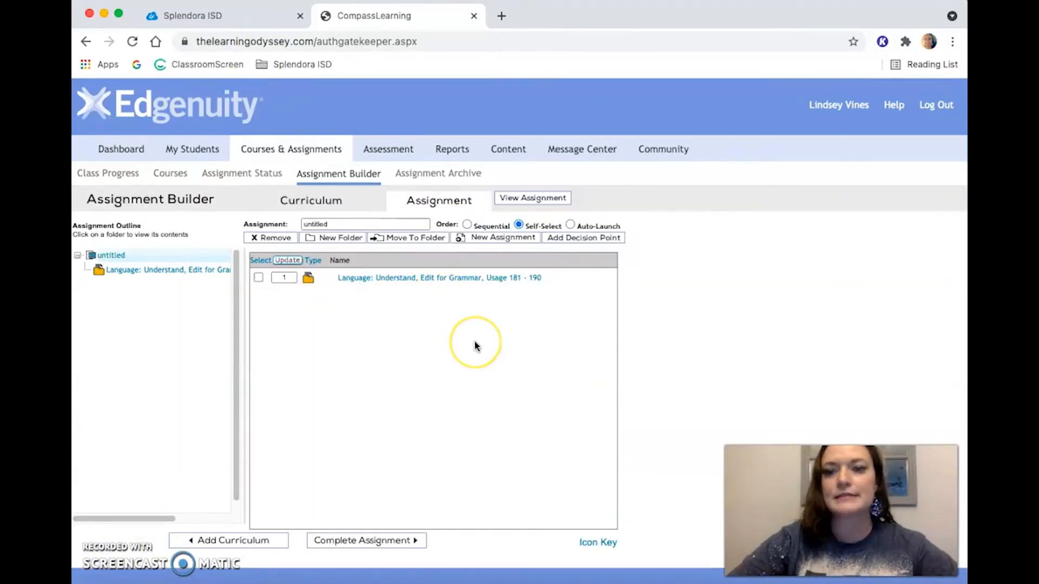
{"action": "left_click", "coordinate": [259, 279]}
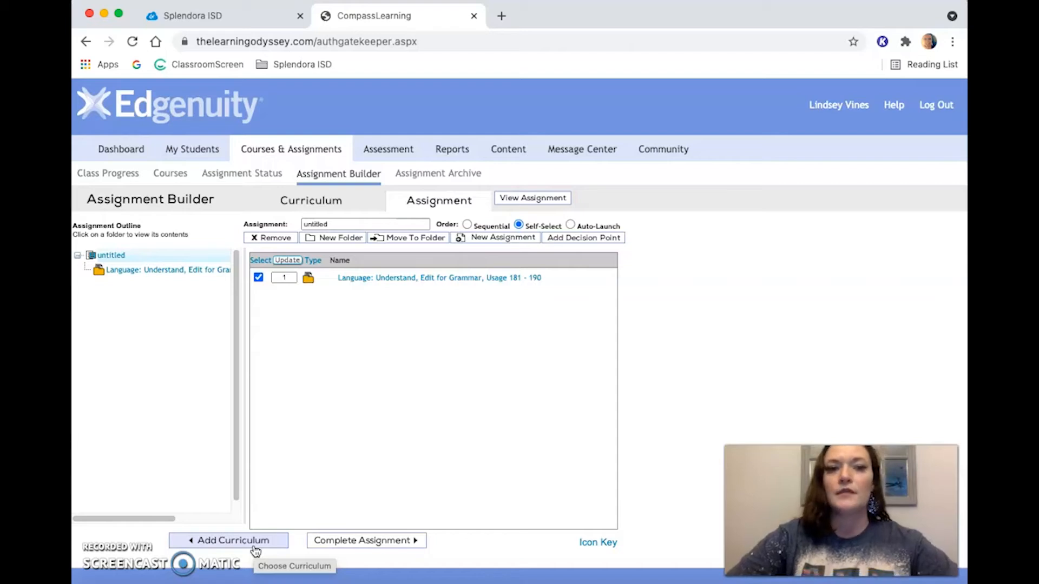
Complete the assignment setup with the Pathblazer Reading solution and Sequential order, continuing to student selection.
{"action": "left_click", "coordinate": [329, 540]}
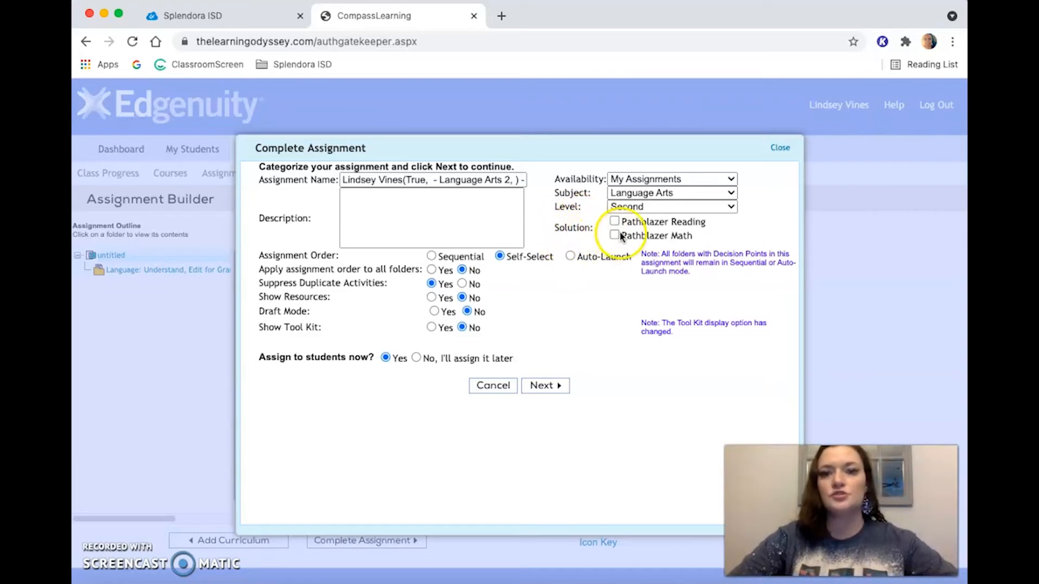
{"action": "left_click", "coordinate": [681, 223]}
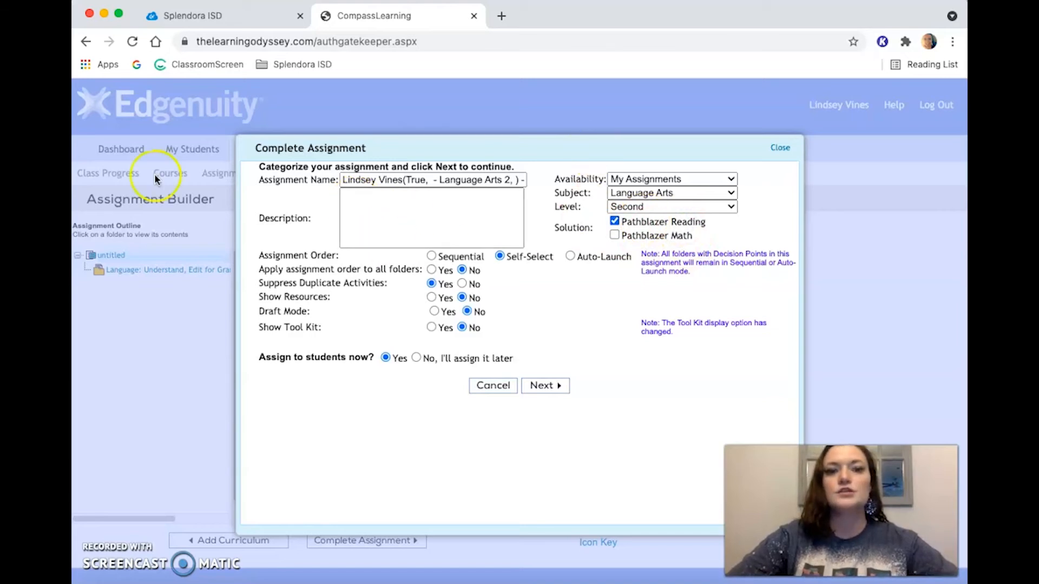
{"action": "left_click_drag", "start_coordinate": [258, 259], "coordinate": [340, 261]}
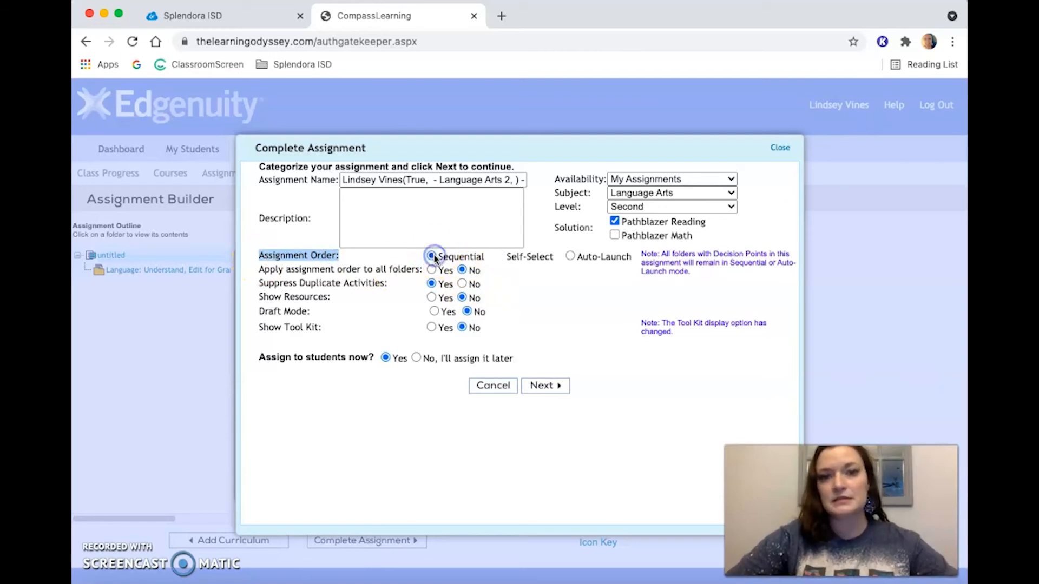
{"action": "left_click", "coordinate": [509, 258]}
{"action": "left_click", "coordinate": [571, 257]}
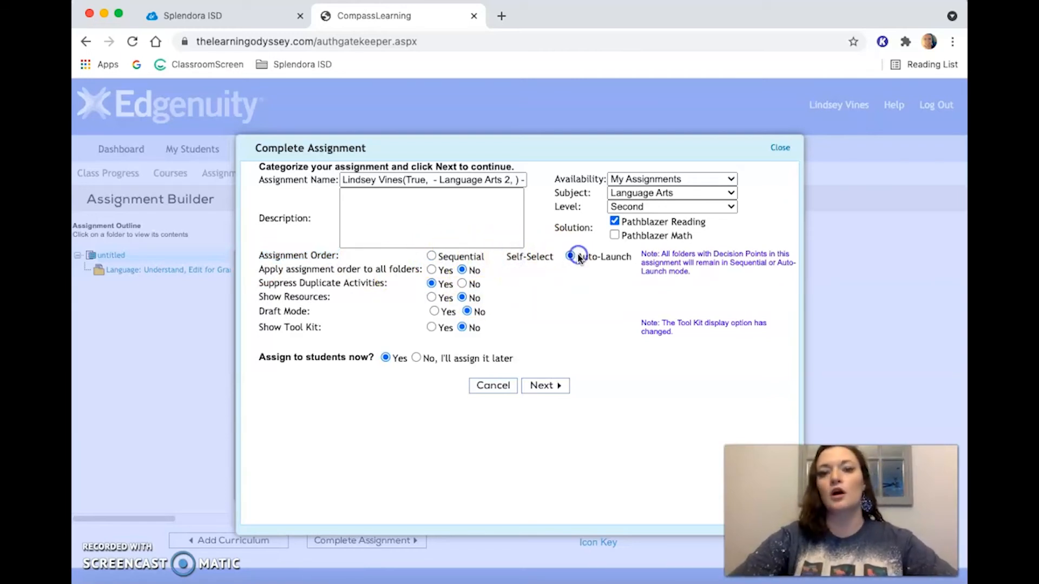
{"action": "left_click", "coordinate": [431, 256]}
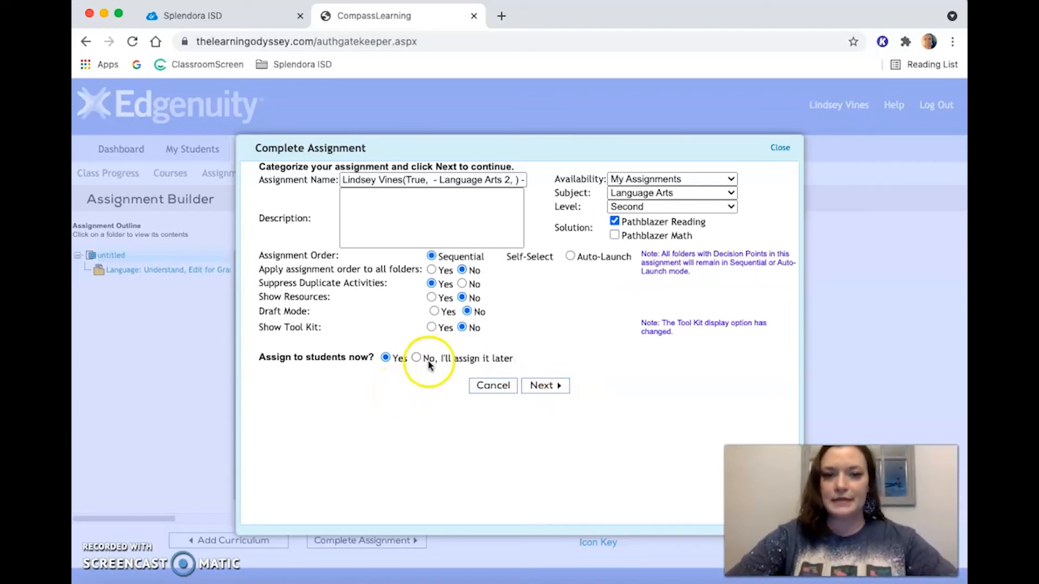
{"action": "left_click", "coordinate": [546, 385]}
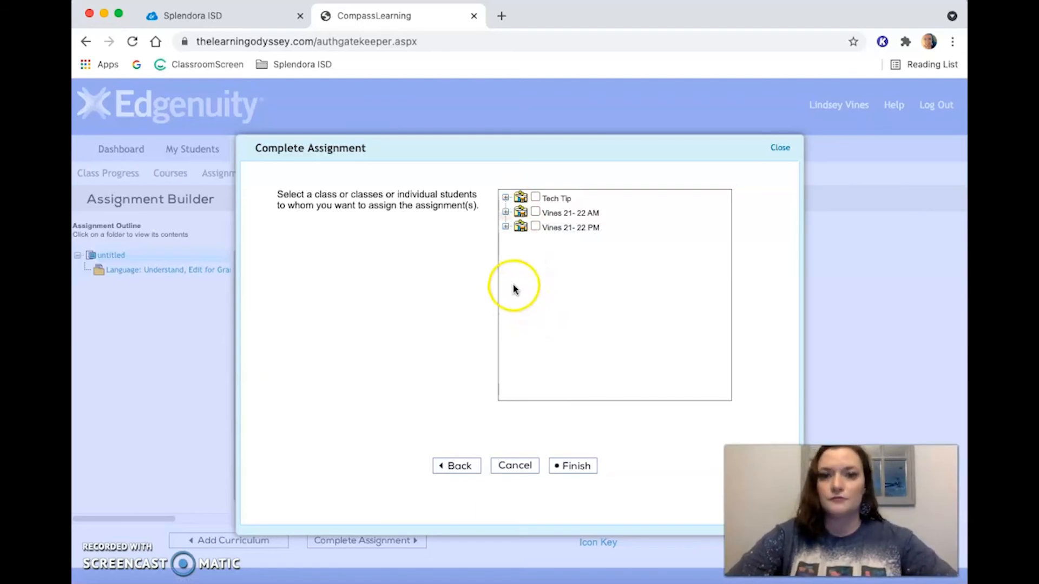
Assign the assignment to the student in the Tech Tip class, finish, and close the confirmation.
{"action": "left_click", "coordinate": [505, 198]}
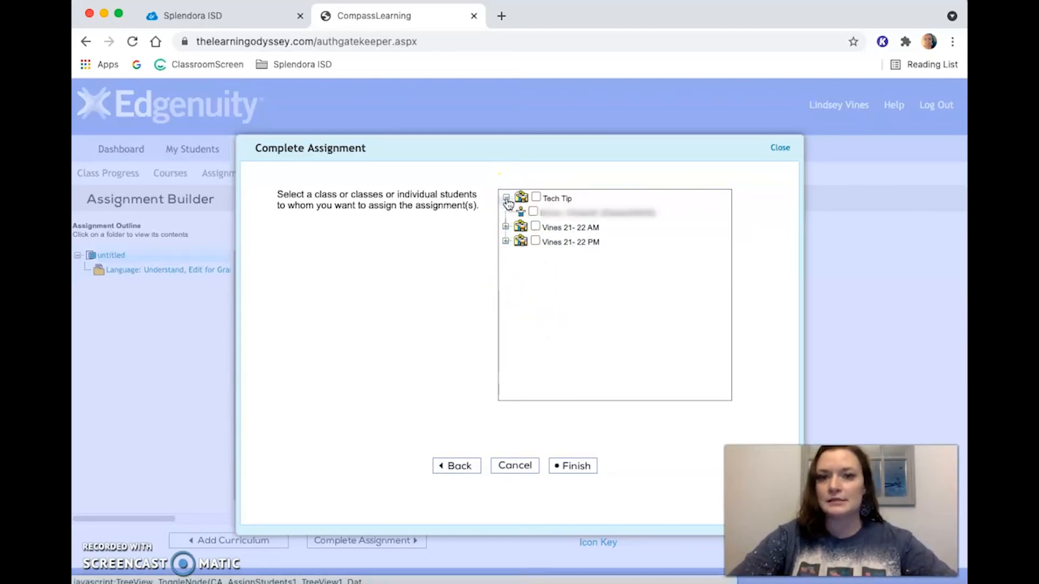
{"action": "left_click", "coordinate": [533, 212]}
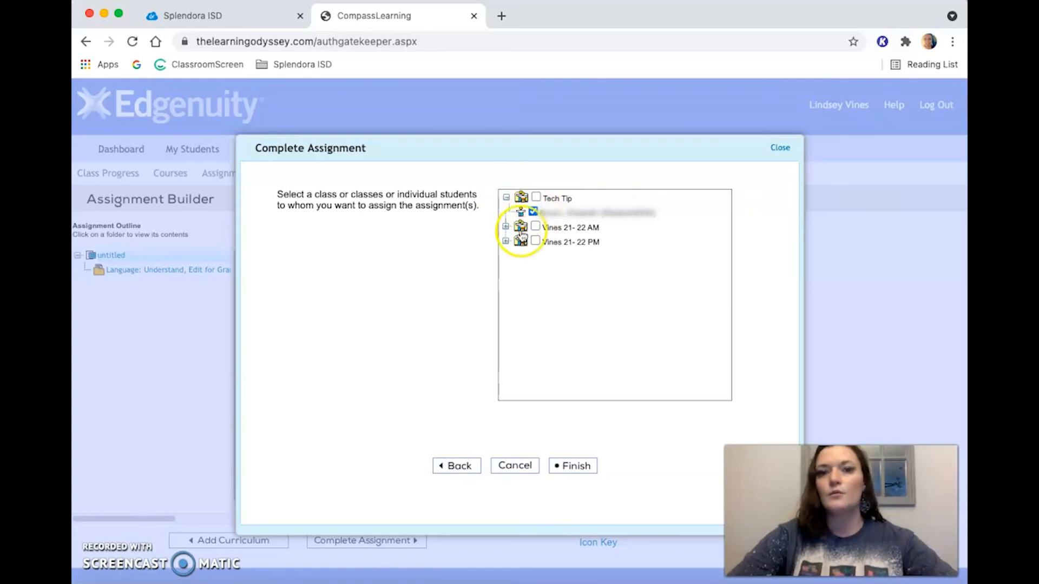
{"action": "left_click", "coordinate": [563, 468]}
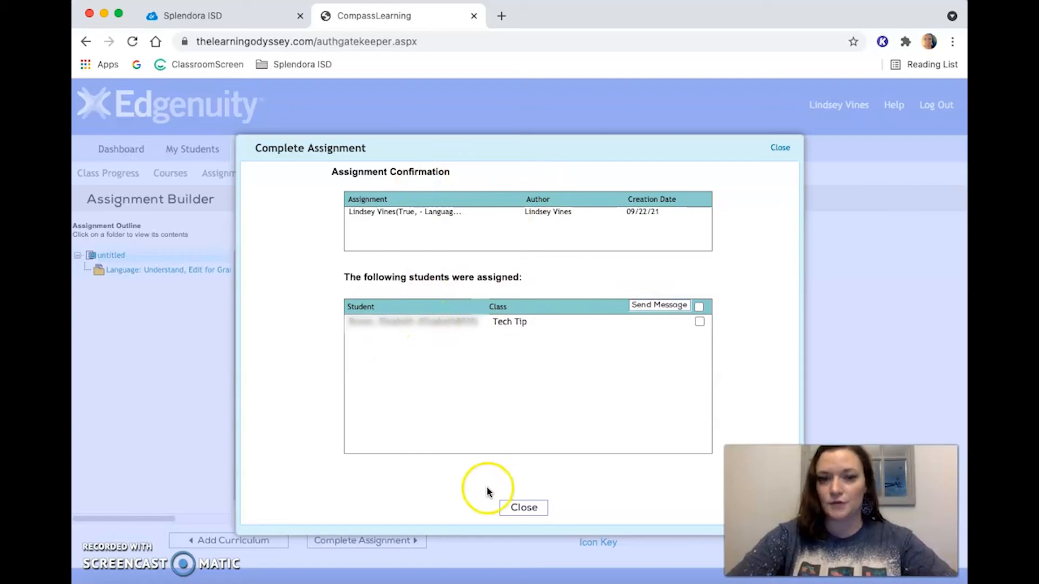
{"action": "left_click", "coordinate": [521, 507]}
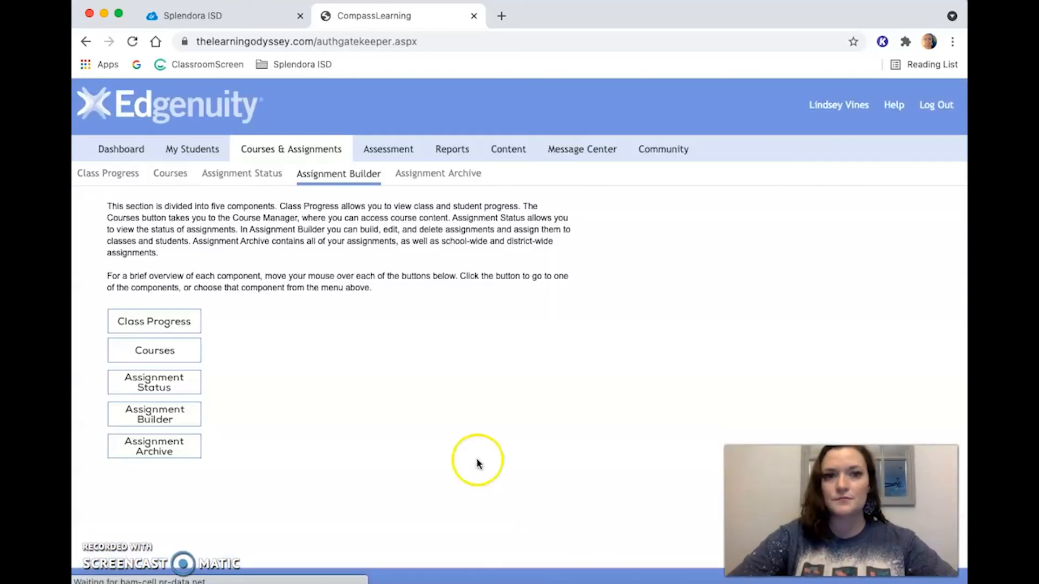
Open the Tech Tip class in My Students and view its student's progress.
{"action": "left_click", "coordinate": [186, 152]}
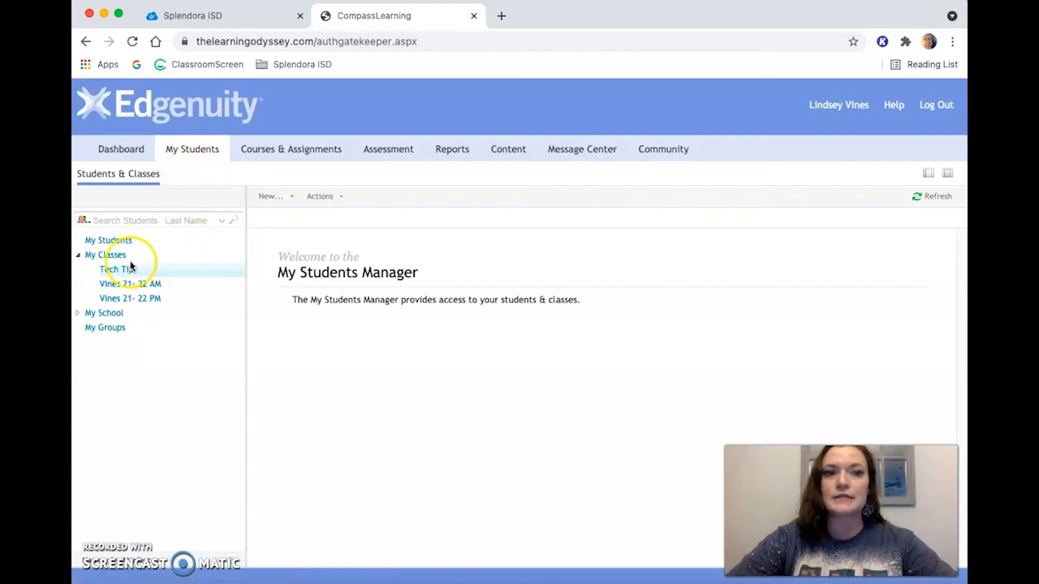
{"action": "left_click", "coordinate": [119, 269]}
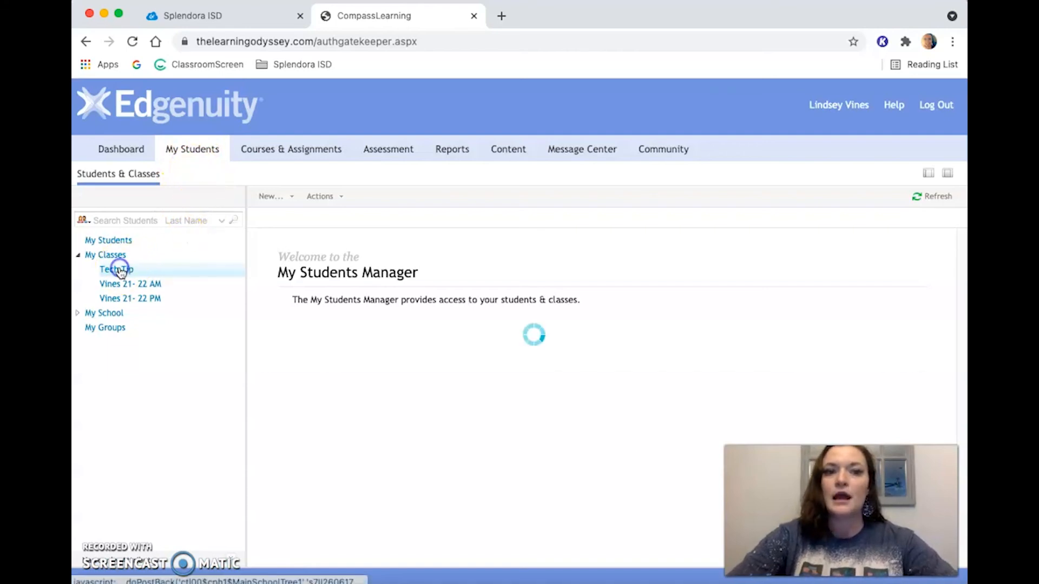
{"action": "left_click", "coordinate": [278, 256]}
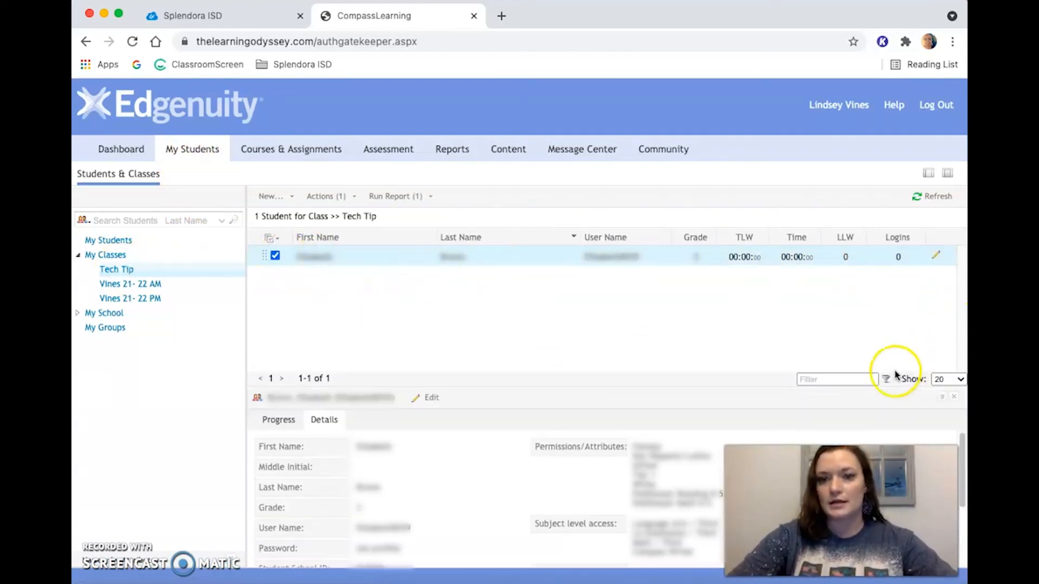
{"action": "left_click", "coordinate": [277, 420]}
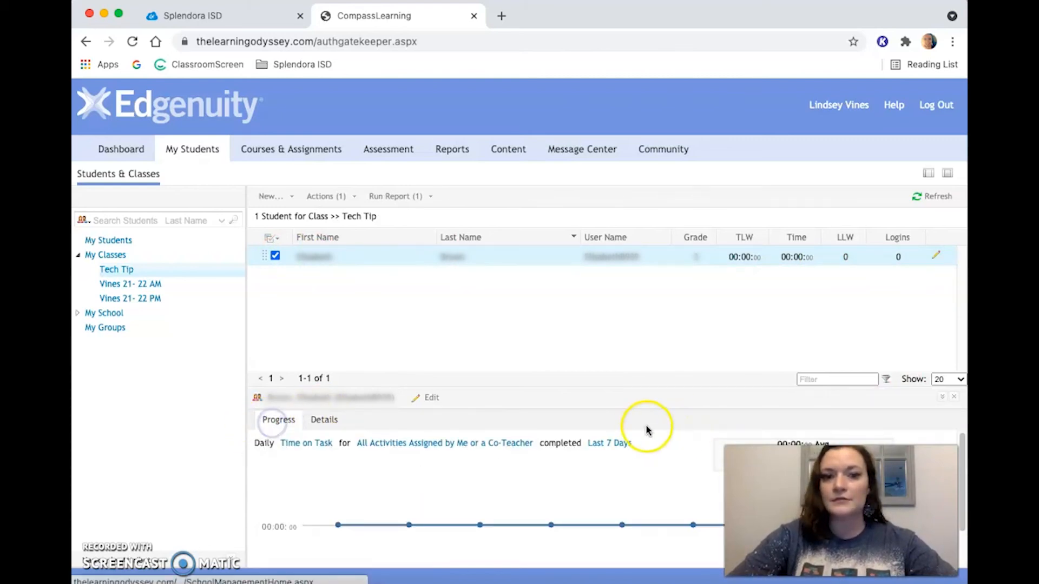
{"action": "mouse_move", "coordinate": [962, 457]}
{"action": "left_mouse_down"}
{"action": "mouse_move", "coordinate": [960, 500]}
{"action": "mouse_move", "coordinate": [959, 456]}
{"action": "left_mouse_up"}
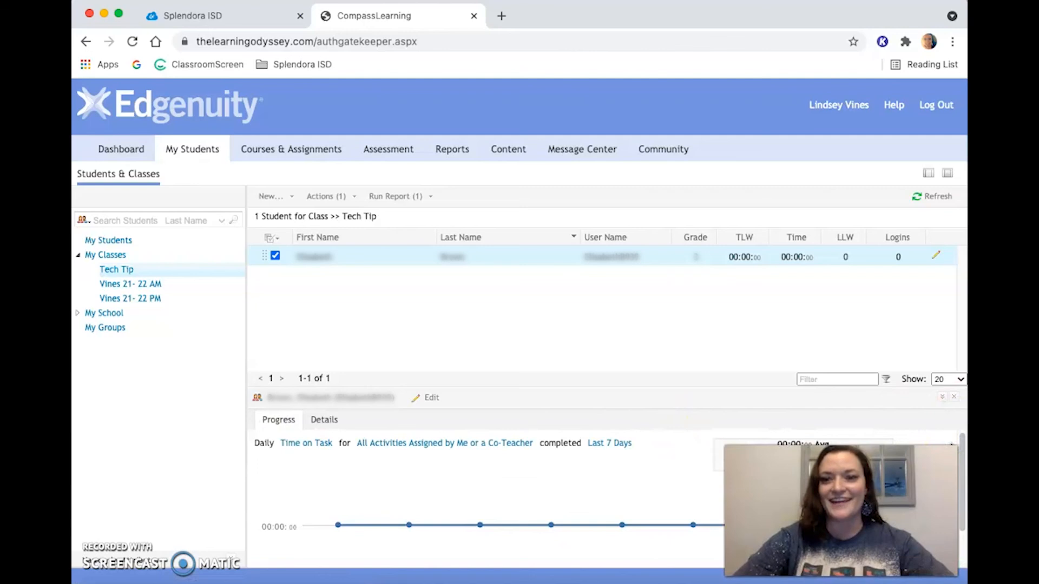